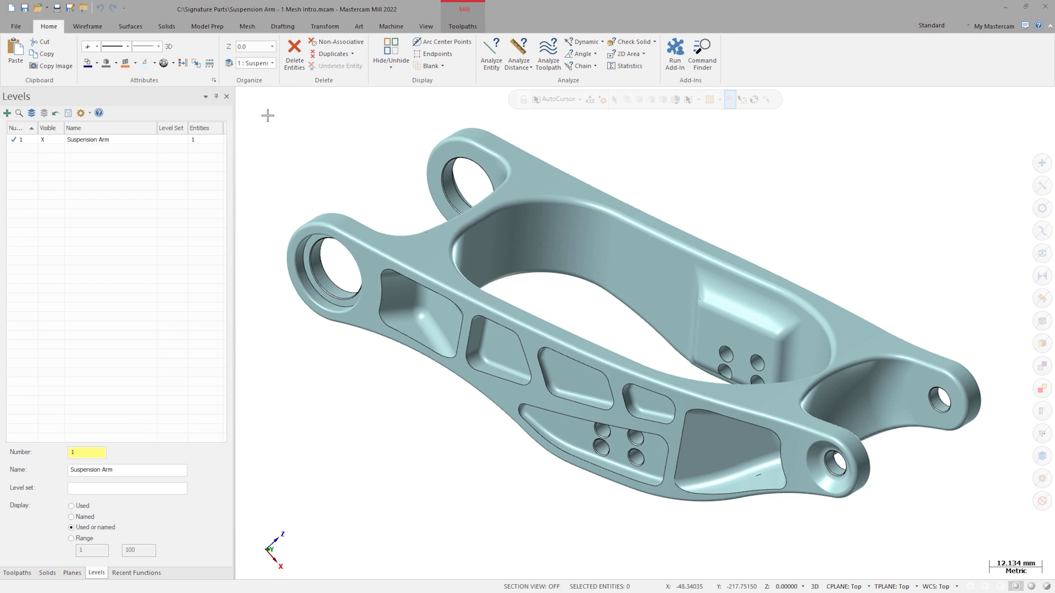
Open the planes list and preview the Top plane's axes at the part origin.
{"action": "key", "text": "alt+2"}
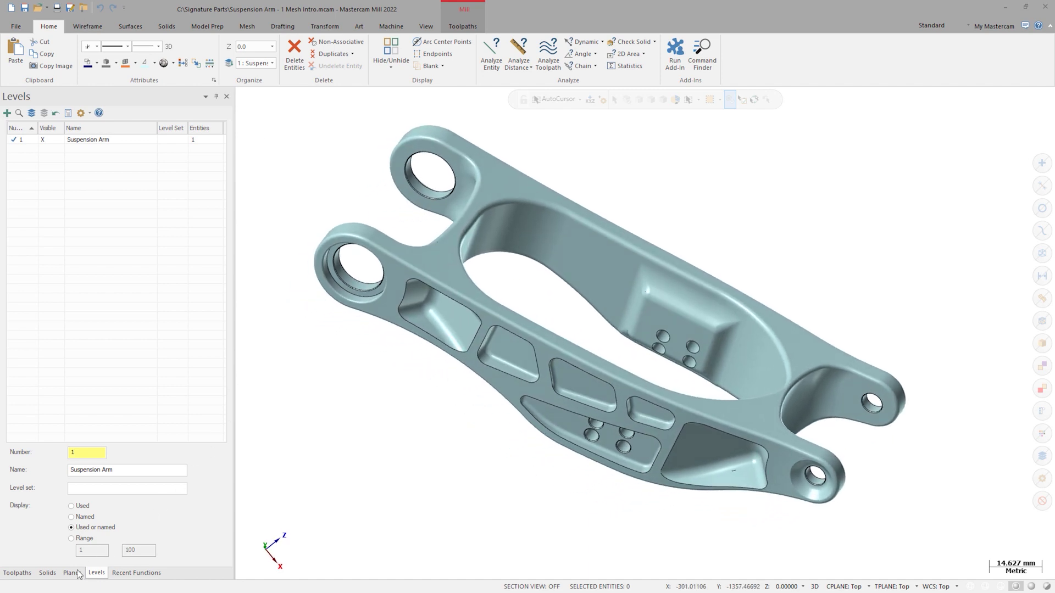
{"action": "left_click", "coordinate": [78, 573]}
{"action": "left_click", "coordinate": [48, 142]}
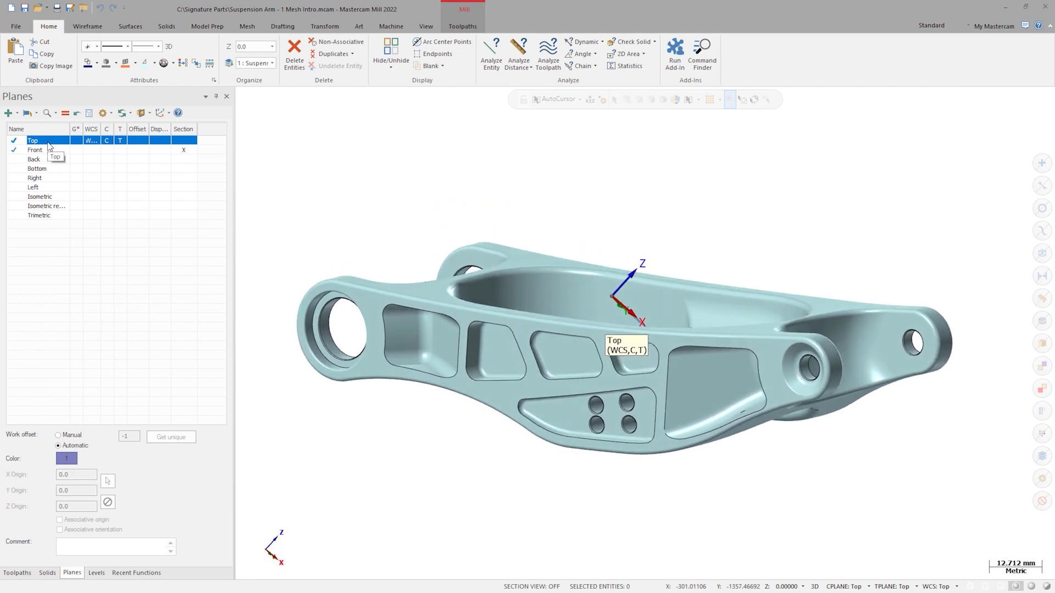
{"action": "left_click", "coordinate": [296, 135]}
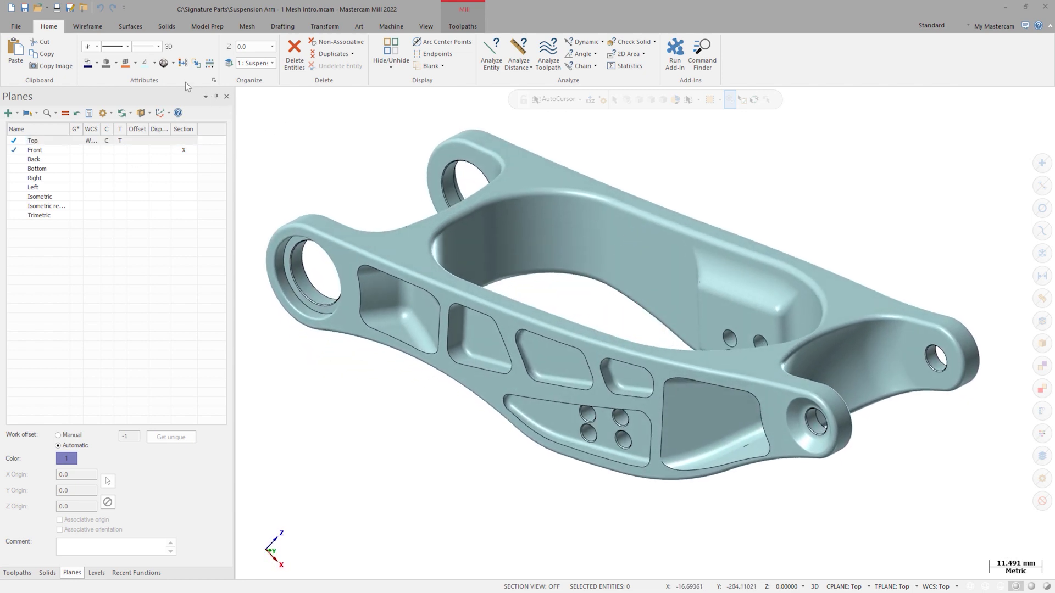
{"action": "right_click", "coordinate": [287, 131]}
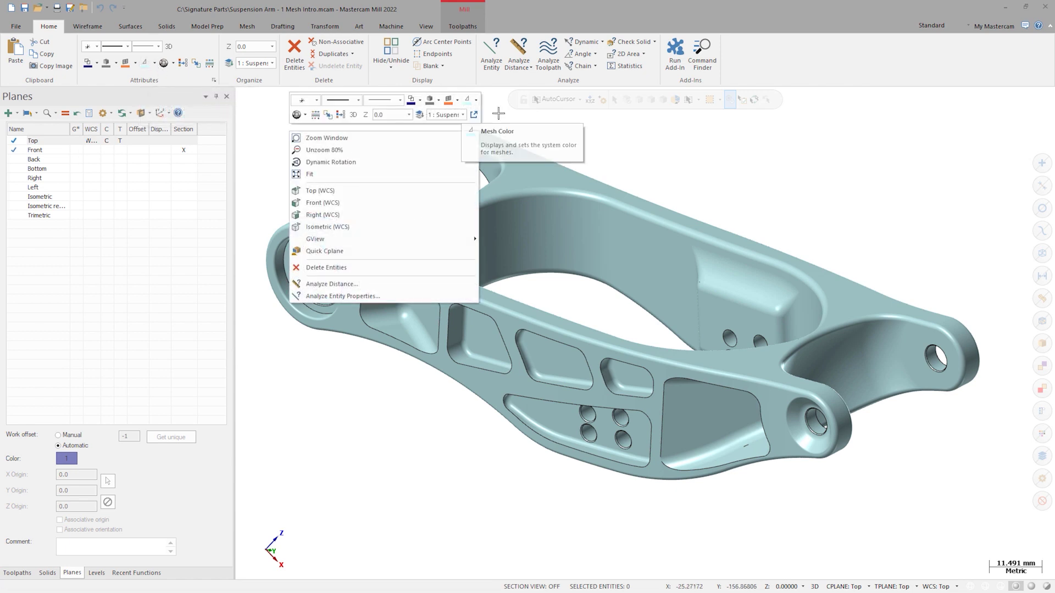
{"action": "left_click", "coordinate": [658, 153]}
Turn on the section view through the Front plane and examine the cut suspension arm.
{"action": "left_click", "coordinate": [425, 26]}
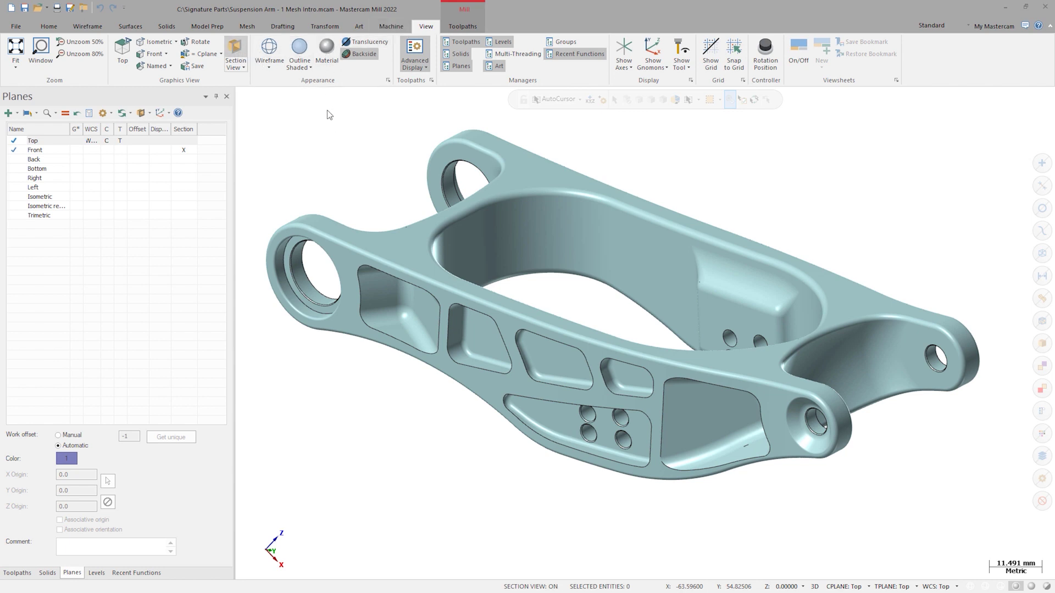
{"action": "scroll", "coordinate": [330, 149], "scroll_direction": "up", "scroll_amount": 5}
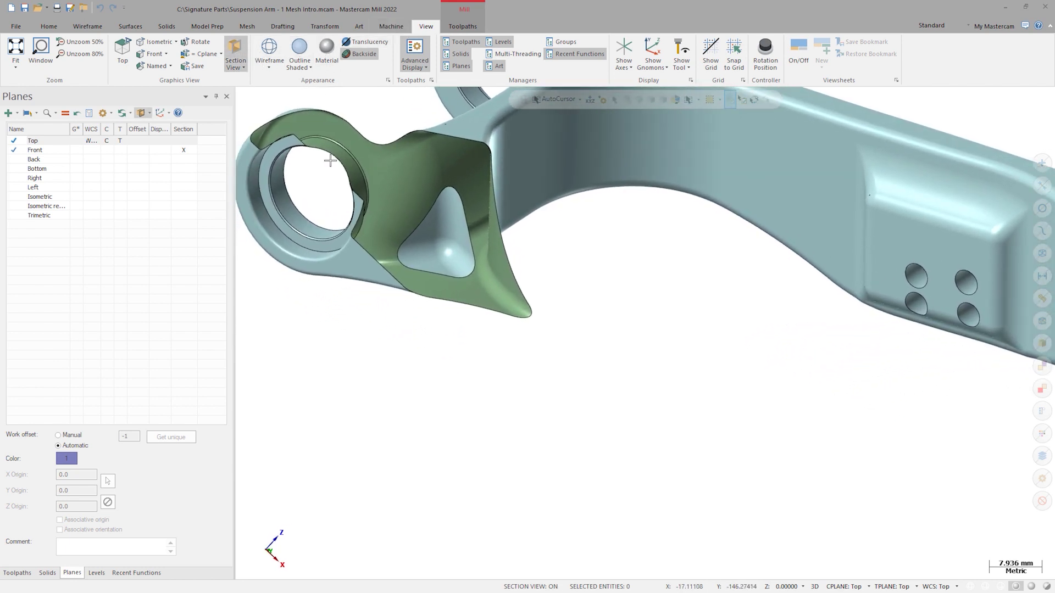
{"action": "scroll", "coordinate": [330, 160], "scroll_direction": "down", "scroll_amount": 5}
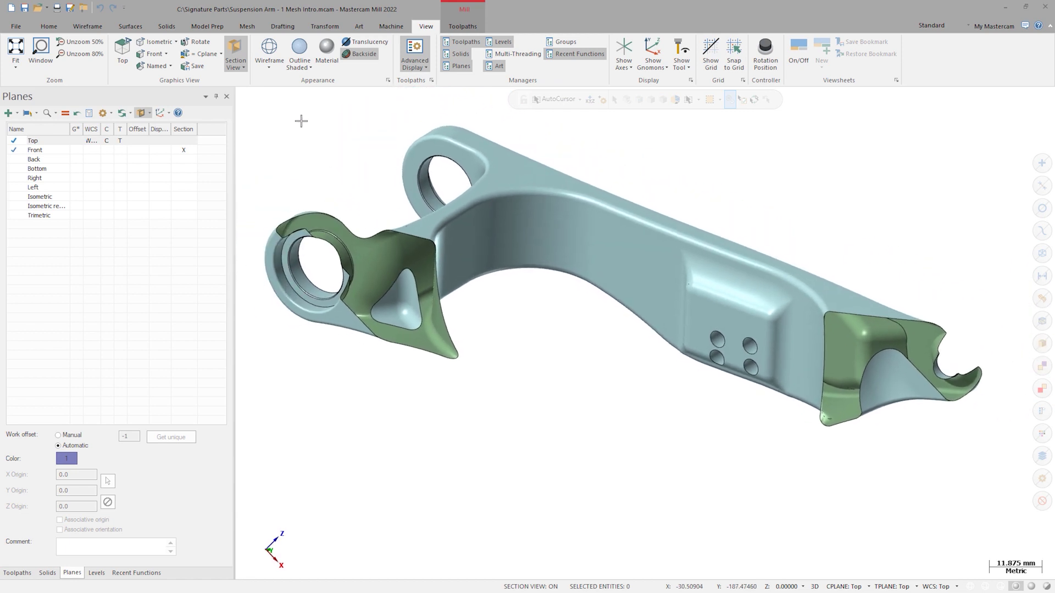
Analyze the suspension arm's mesh properties for polygon count and volume.
{"action": "left_click", "coordinate": [135, 29]}
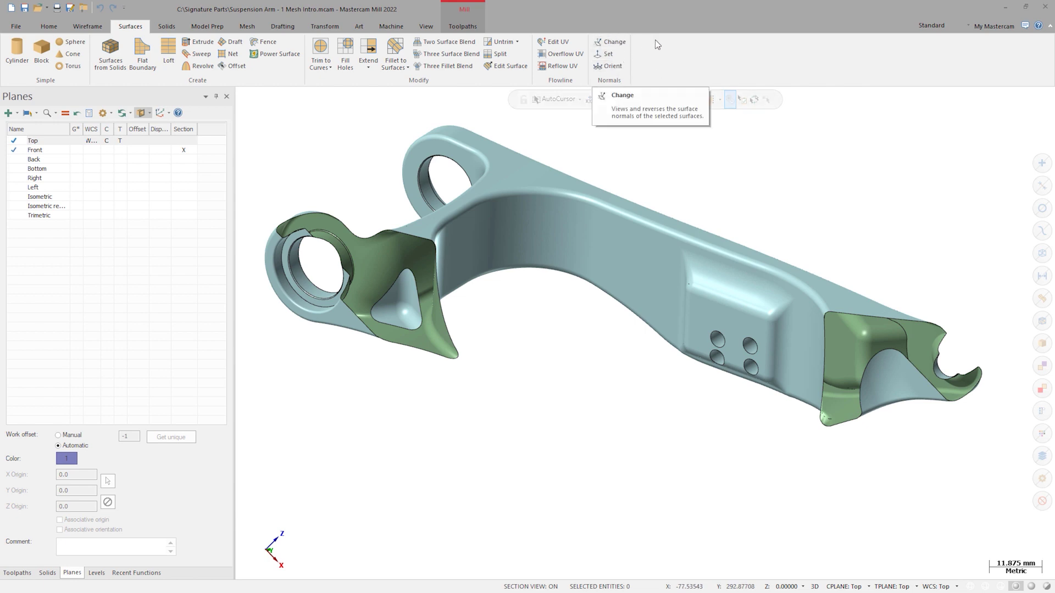
{"action": "left_click", "coordinate": [643, 237]}
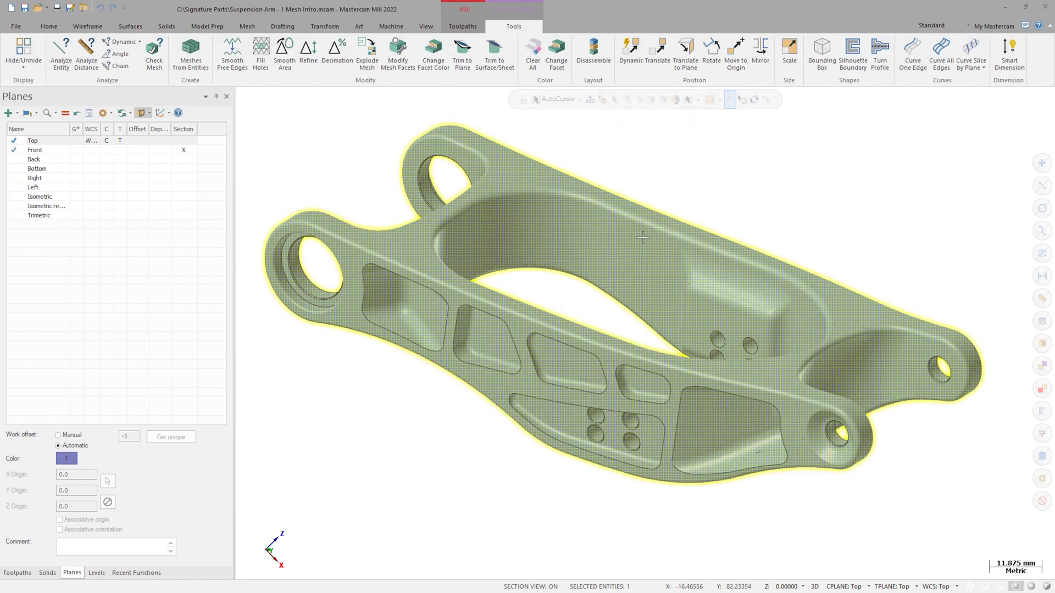
{"action": "key", "text": "F4"}
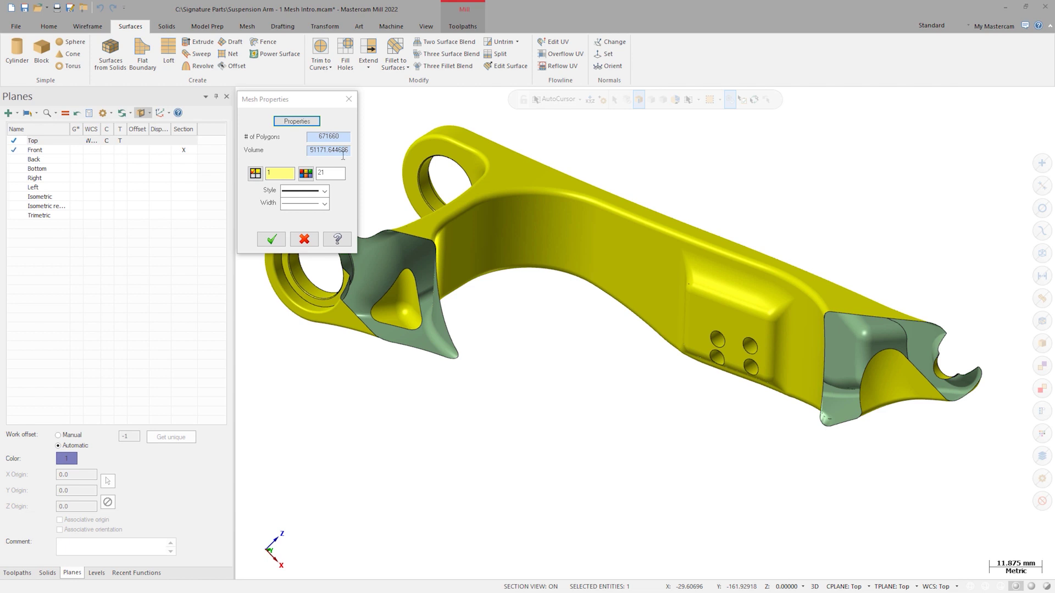
{"action": "left_click", "coordinate": [304, 239]}
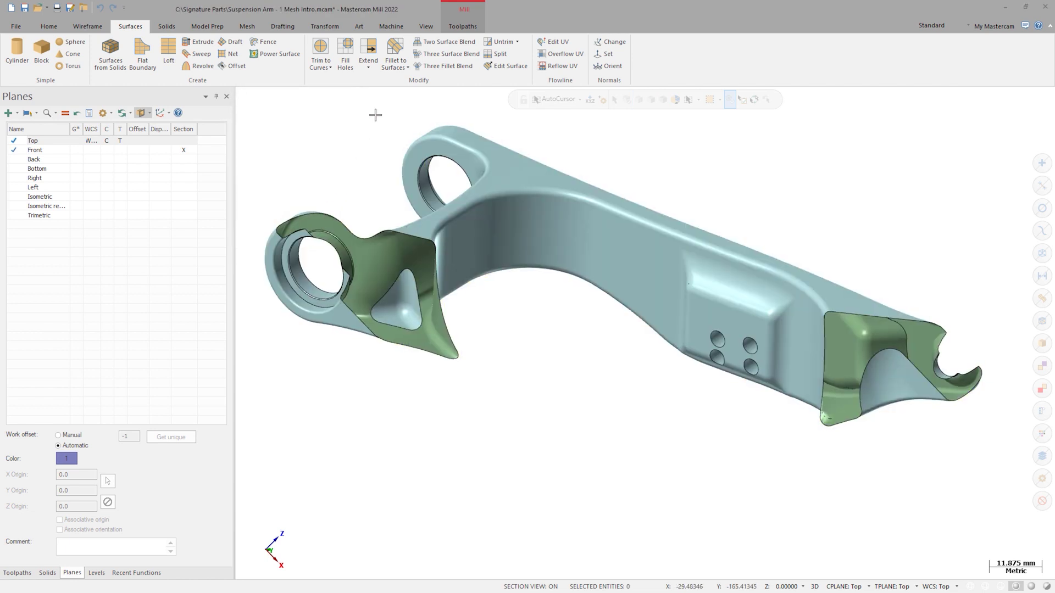
Turn off the section view and inspect the pockets, bores and holes along the arm's side.
{"action": "left_click", "coordinate": [426, 27]}
{"action": "left_click", "coordinate": [234, 50]}
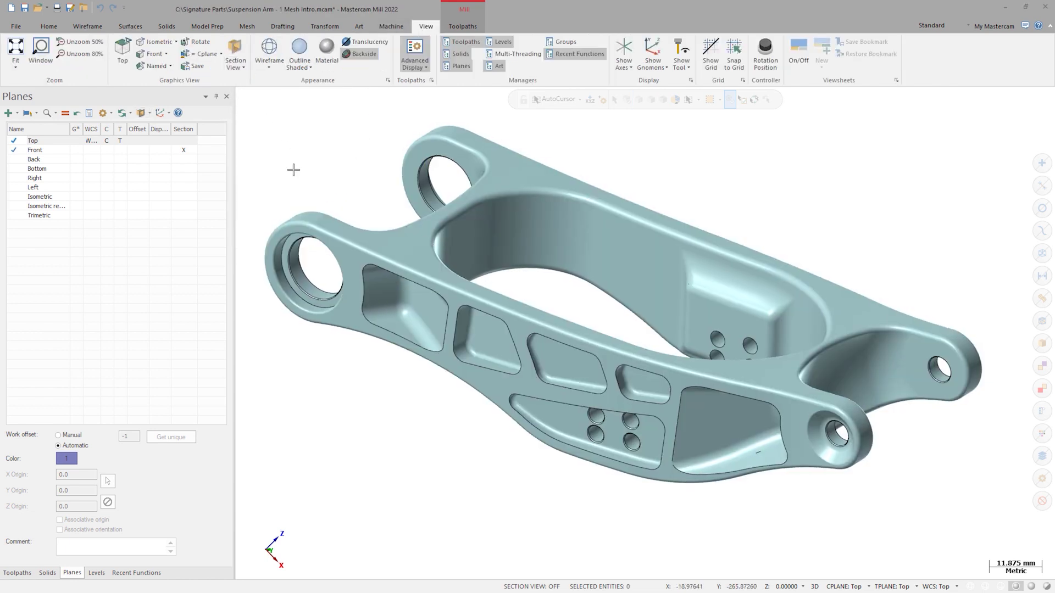
{"action": "key", "text": "alt+2"}
{"action": "scroll", "coordinate": [294, 176], "scroll_direction": "up", "scroll_amount": 5}
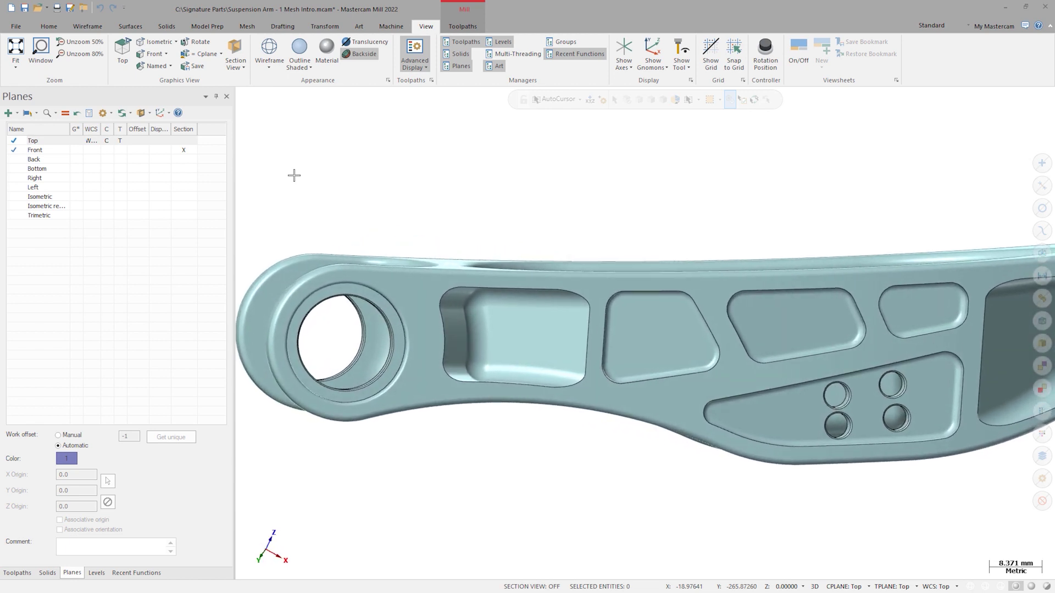
{"action": "key", "text": "Right"}
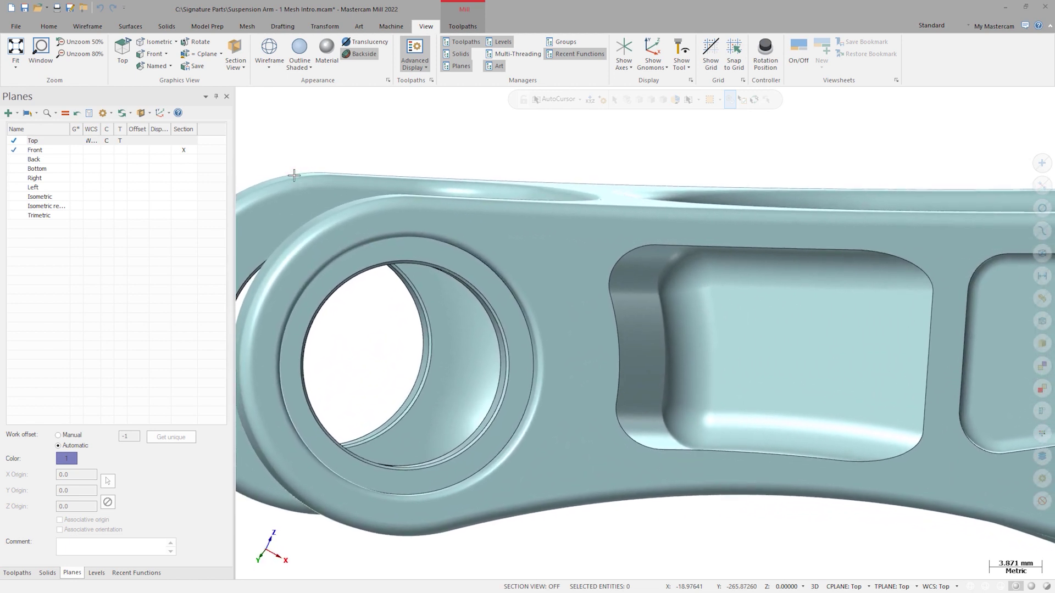
{"action": "key", "text": "Right"}
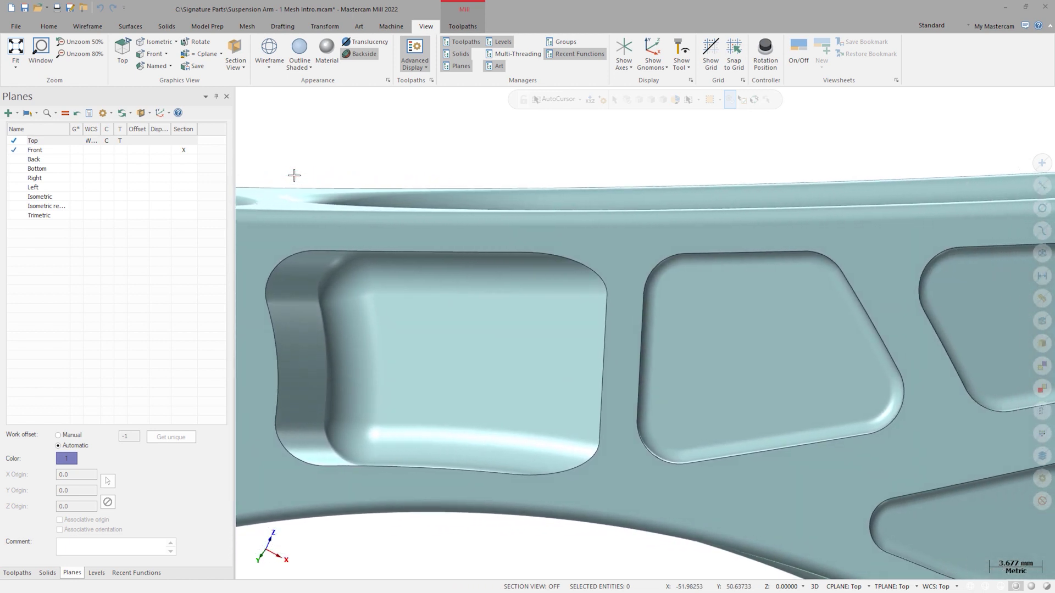
{"action": "key", "text": "Right"}
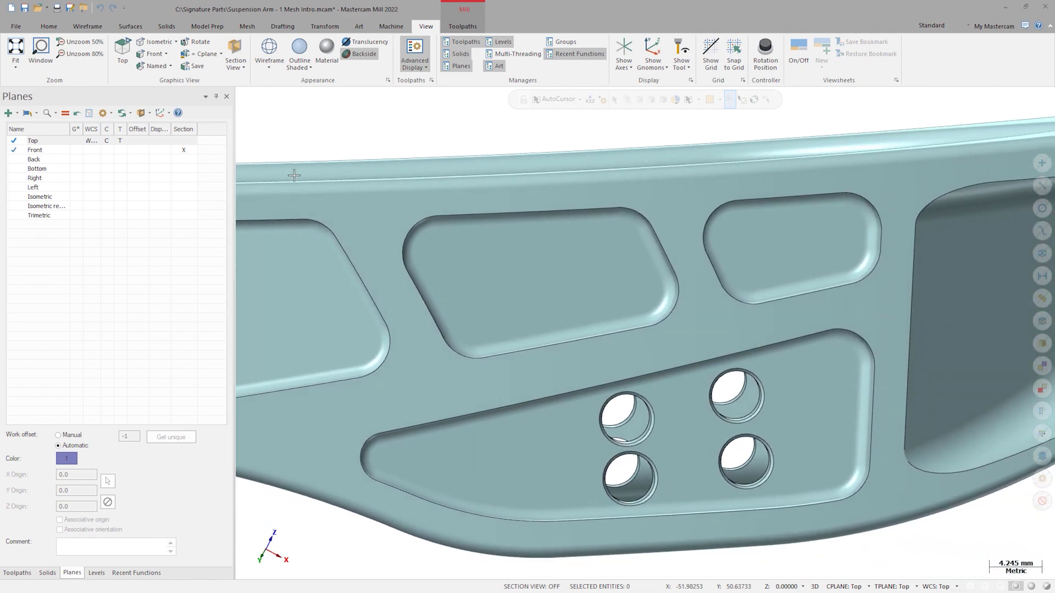
{"action": "key", "text": "alt+Down"}
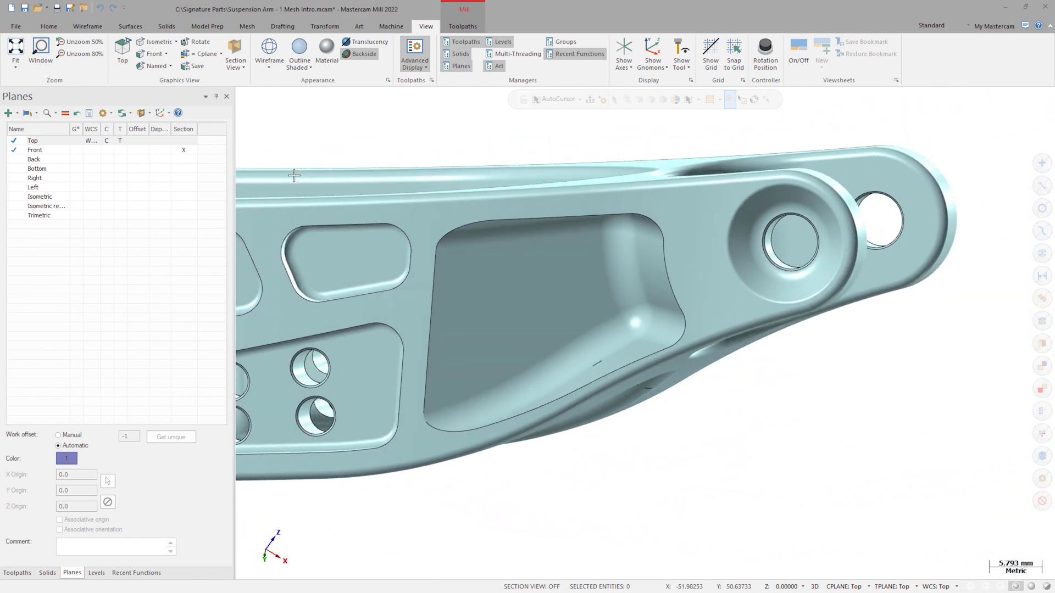
{"action": "key", "text": "Page_Down"}
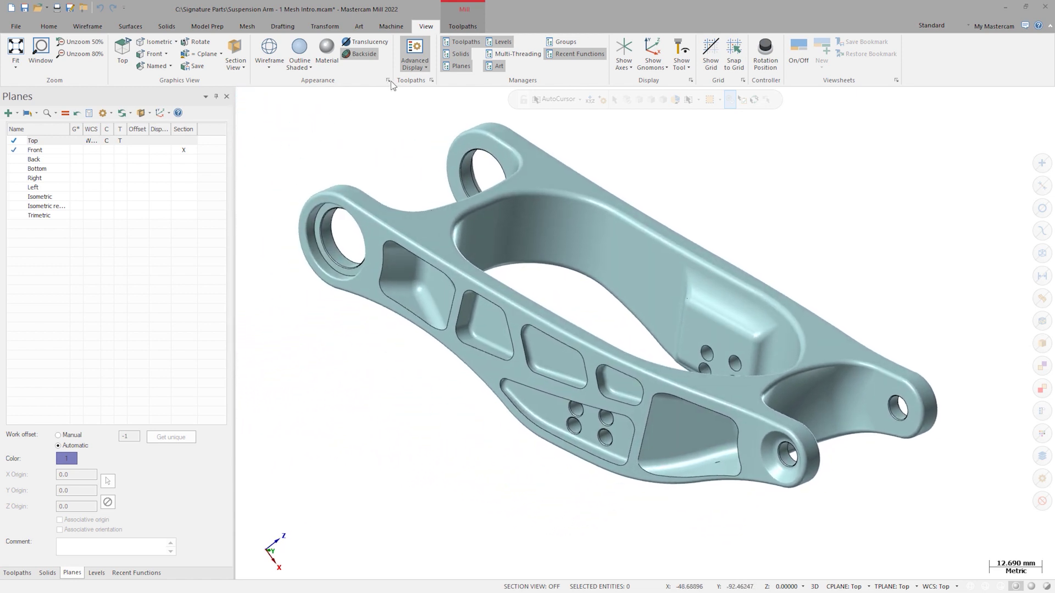
Set the mesh edge angle tolerance to 90 in the shading settings and apply it.
{"action": "left_click", "coordinate": [388, 81]}
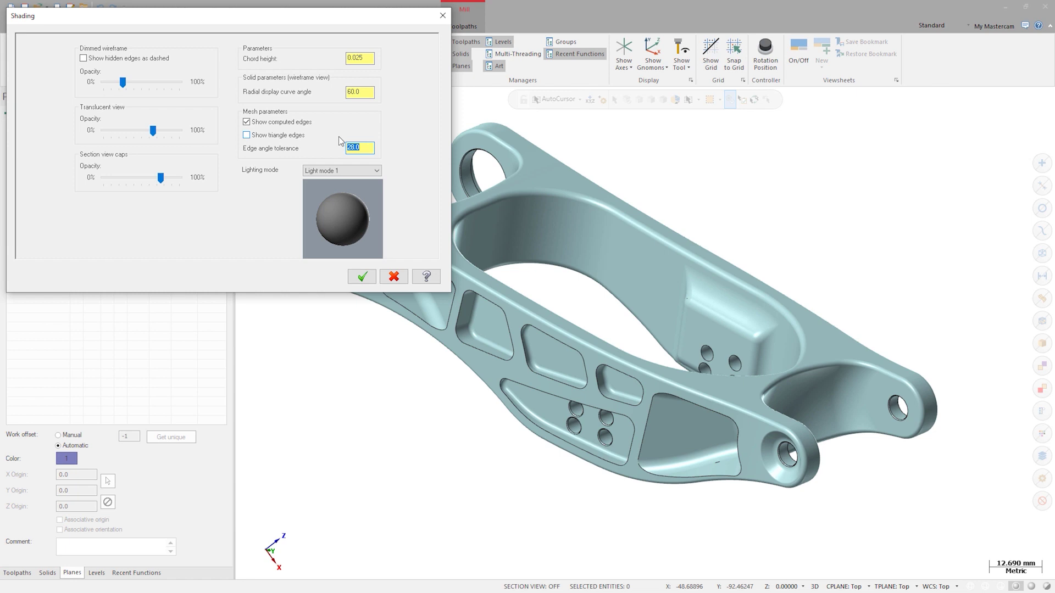
{"action": "key", "text": "Tab"}
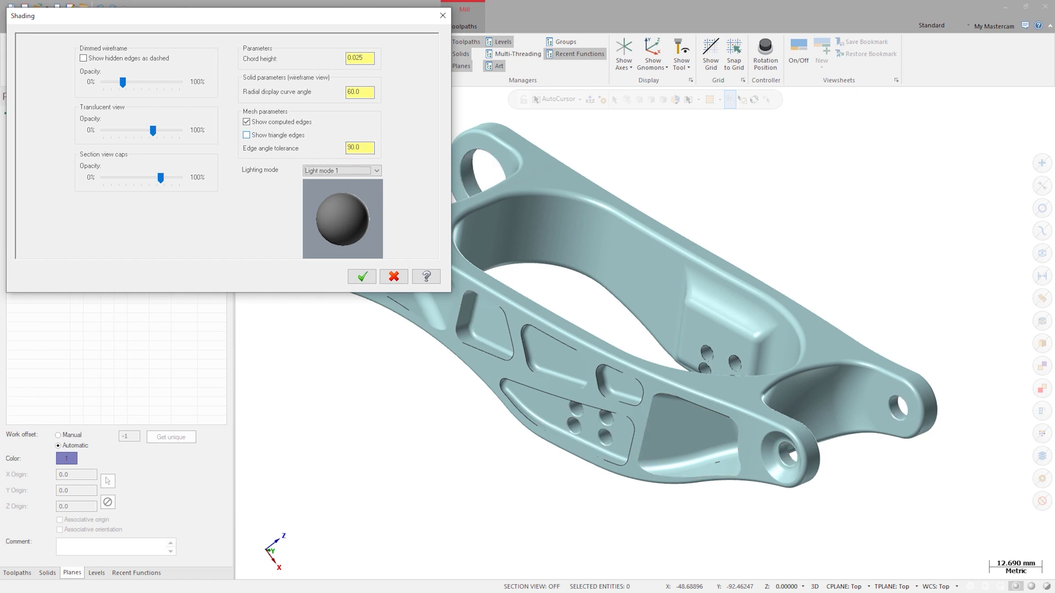
{"action": "left_click", "coordinate": [362, 276]}
{"action": "key", "text": "Return"}
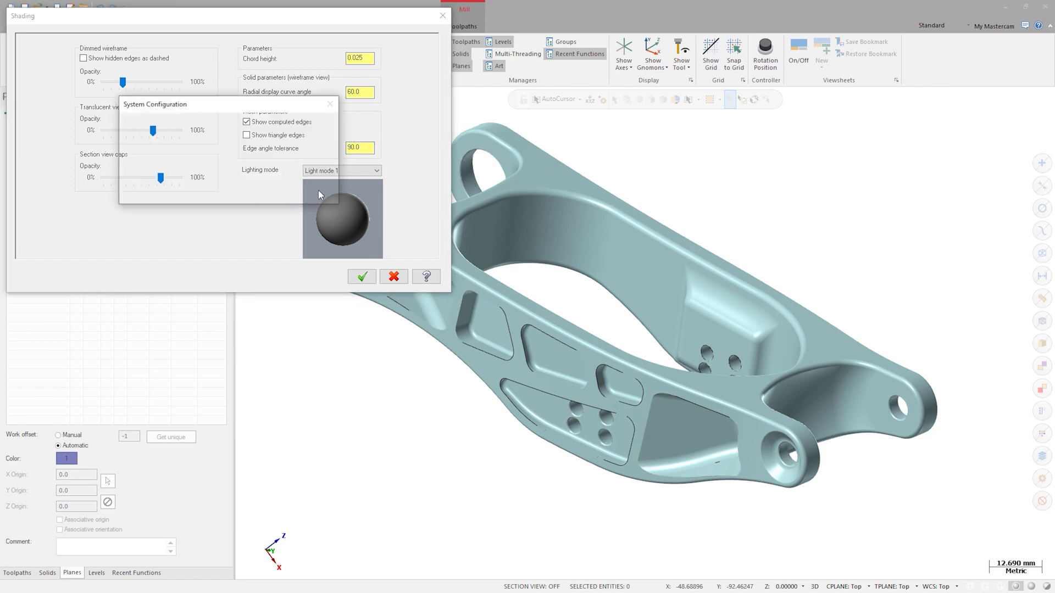
Examine the computed edges around the pockets, holes and bores along the arm's full length.
{"action": "scroll", "coordinate": [322, 155], "scroll_direction": "up", "scroll_amount": 5}
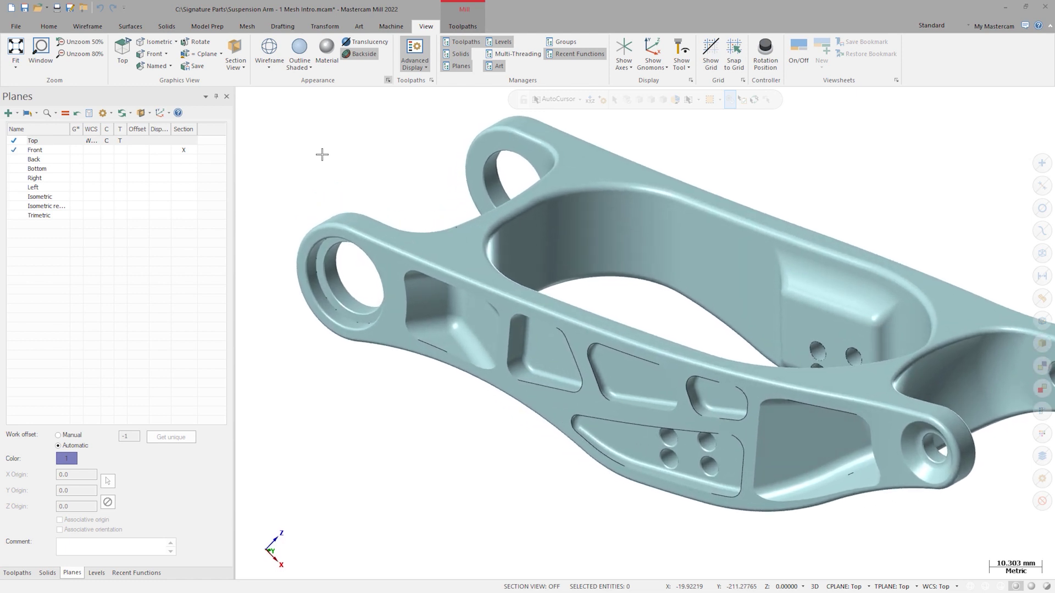
{"action": "scroll", "coordinate": [322, 155], "scroll_direction": "up", "scroll_amount": 3}
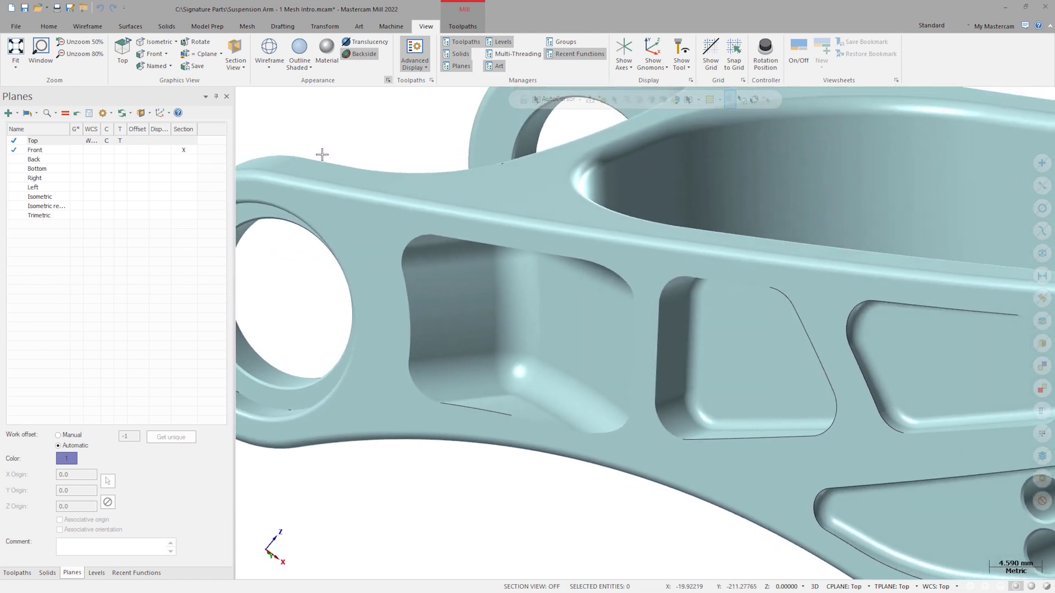
{"action": "scroll", "coordinate": [322, 154], "scroll_direction": "down", "scroll_amount": 2}
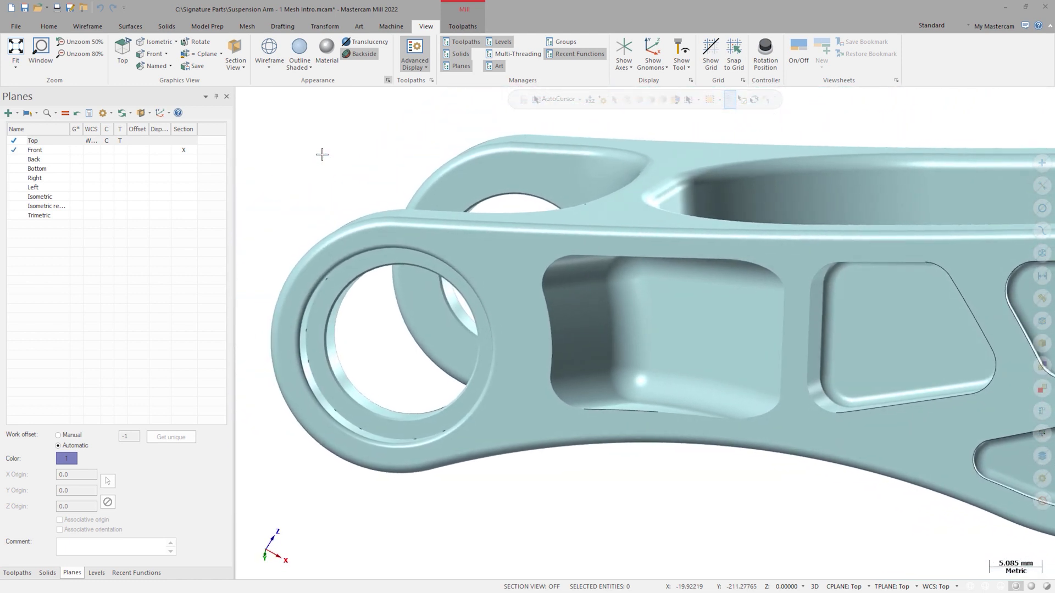
{"action": "key", "text": "Right"}
{"action": "key", "text": "Right"}
{"action": "key", "text": "Right"}
{"action": "key", "text": "Right"}
{"action": "key", "text": "Right"}
{"action": "key", "text": "Right"}
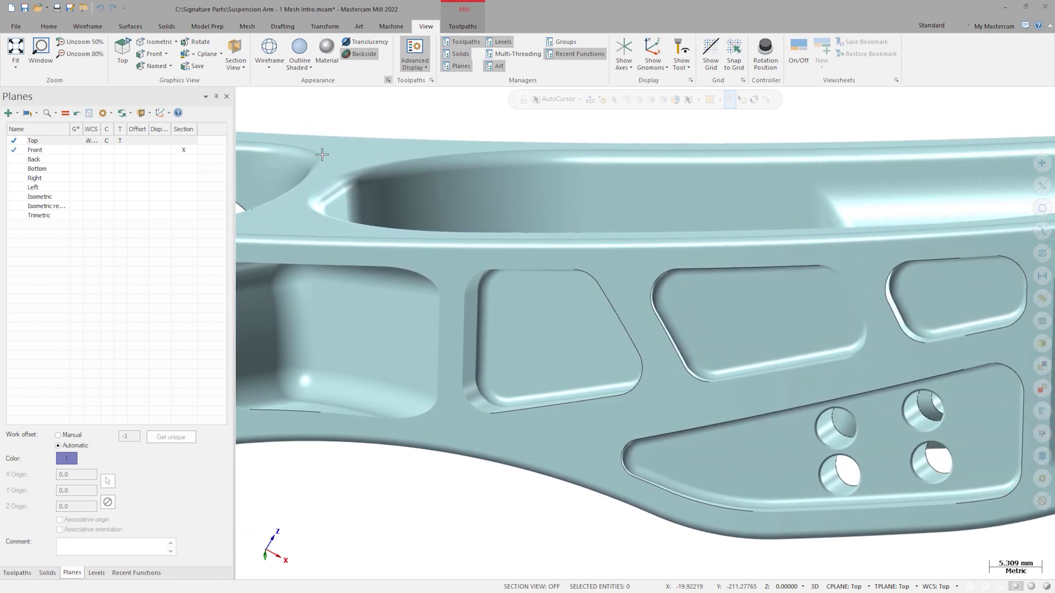
{"action": "key", "text": "Right"}
{"action": "key", "text": "Right"}
{"action": "key", "text": "Right"}
{"action": "key", "text": "Right"}
{"action": "key", "text": "Right"}
{"action": "key", "text": "Right"}
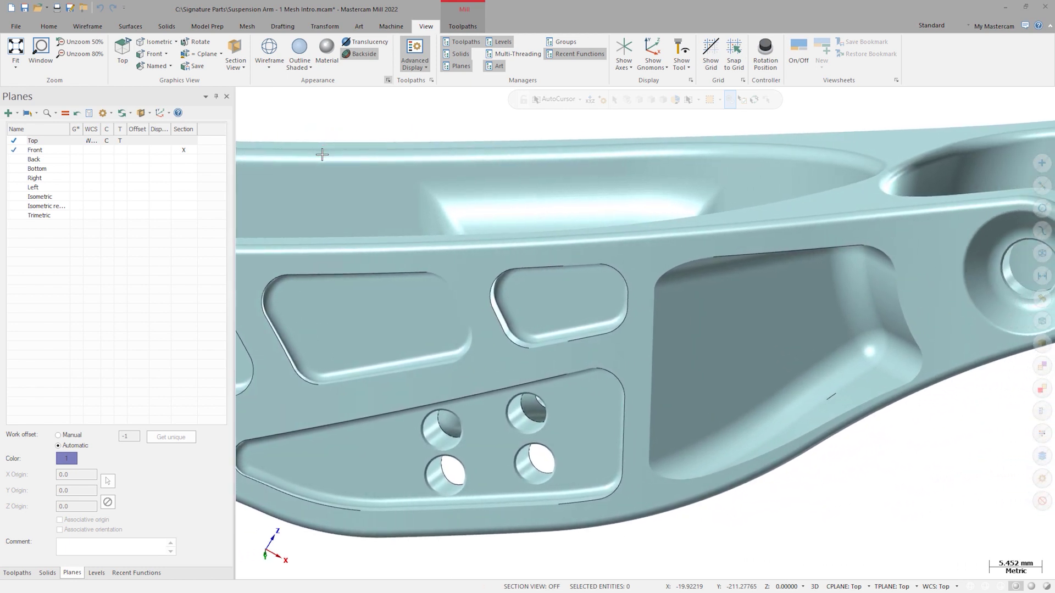
{"action": "key", "text": "Right"}
{"action": "key", "text": "Right"}
{"action": "key", "text": "Right"}
{"action": "key", "text": "Right"}
{"action": "key", "text": "Right"}
{"action": "key", "text": "Right"}
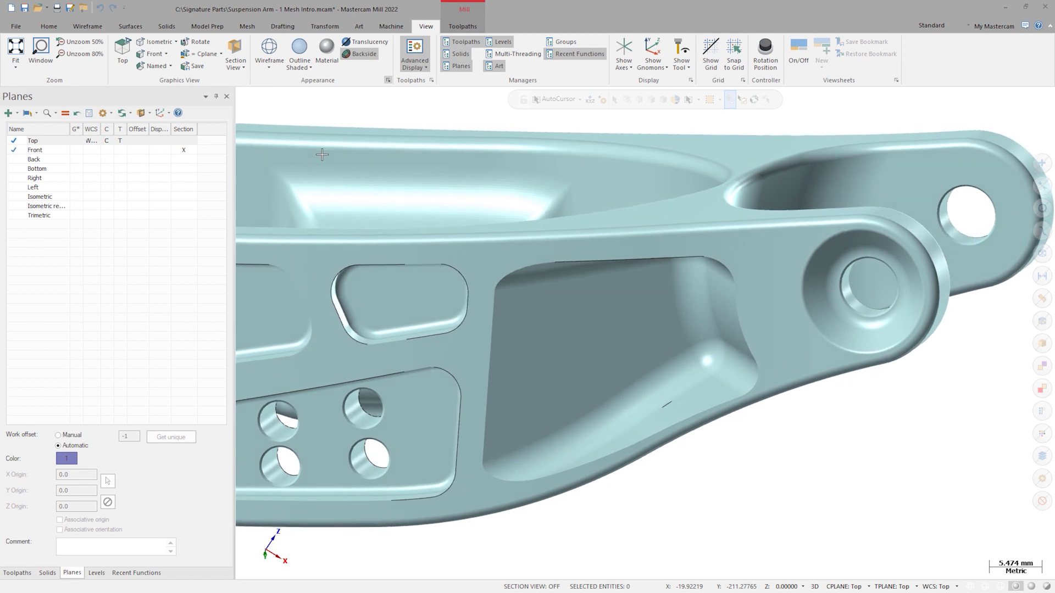
{"action": "key", "text": "Page_Down"}
{"action": "key", "text": "Page_Down"}
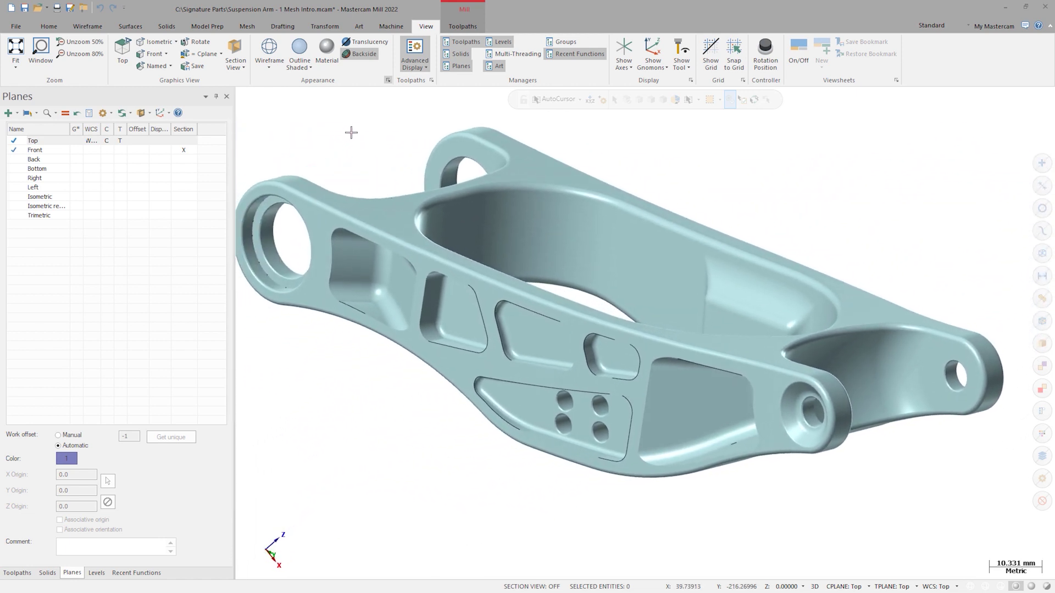
Set the mesh edge angle tolerance to 28 in the shading settings.
{"action": "left_click", "coordinate": [388, 81]}
{"action": "left_click_drag", "start_coordinate": [367, 148], "coordinate": [319, 150]}
{"action": "type", "text": "28"}
{"action": "key", "text": "Return"}
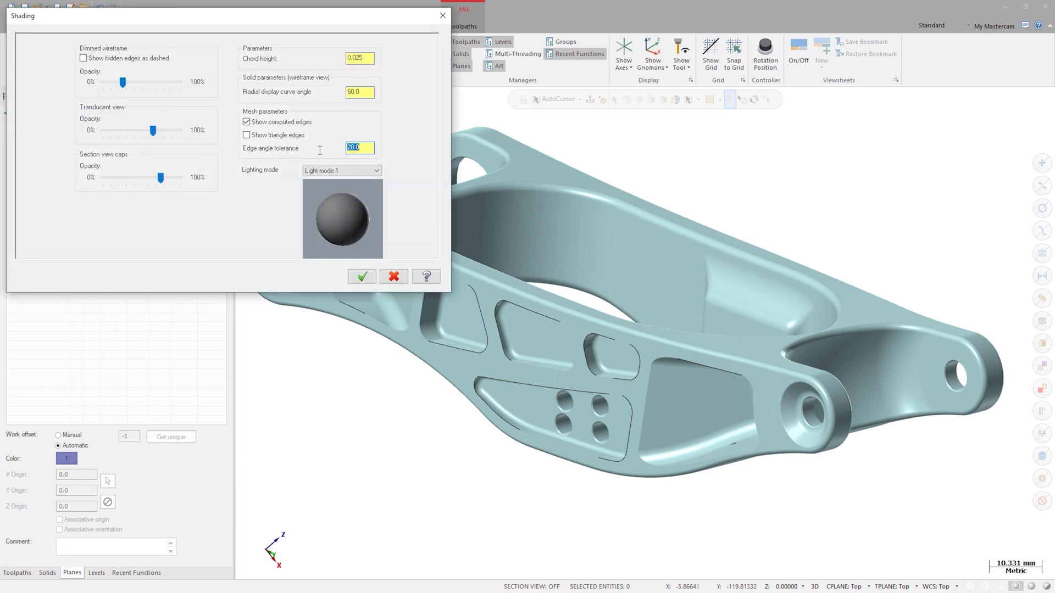
Toggle the triangle edges on and off to inspect the mesh, and apply the shading settings for this session only.
{"action": "left_click", "coordinate": [246, 136]}
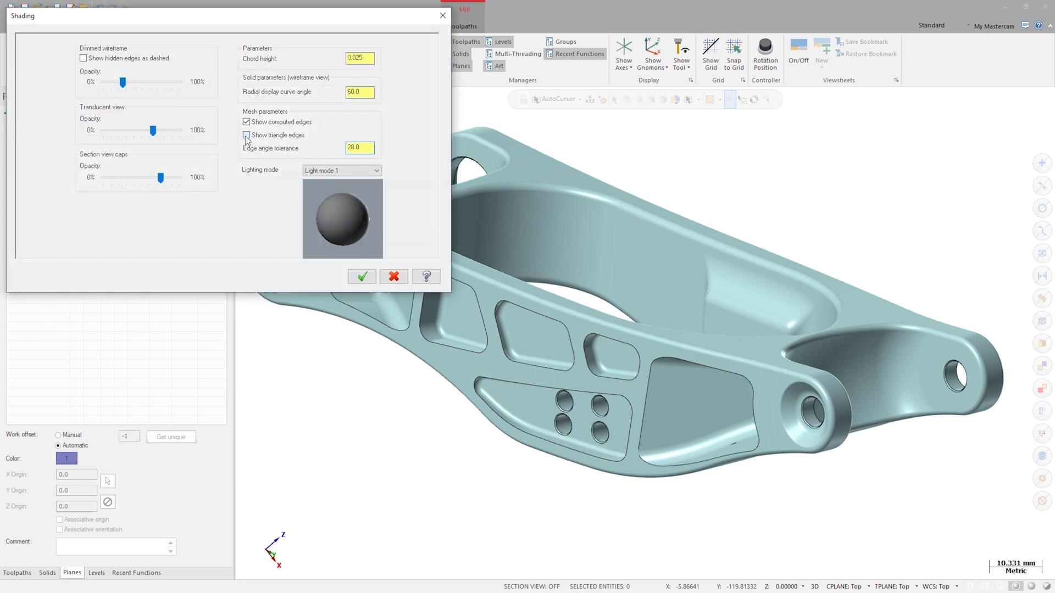
{"action": "left_click", "coordinate": [247, 136]}
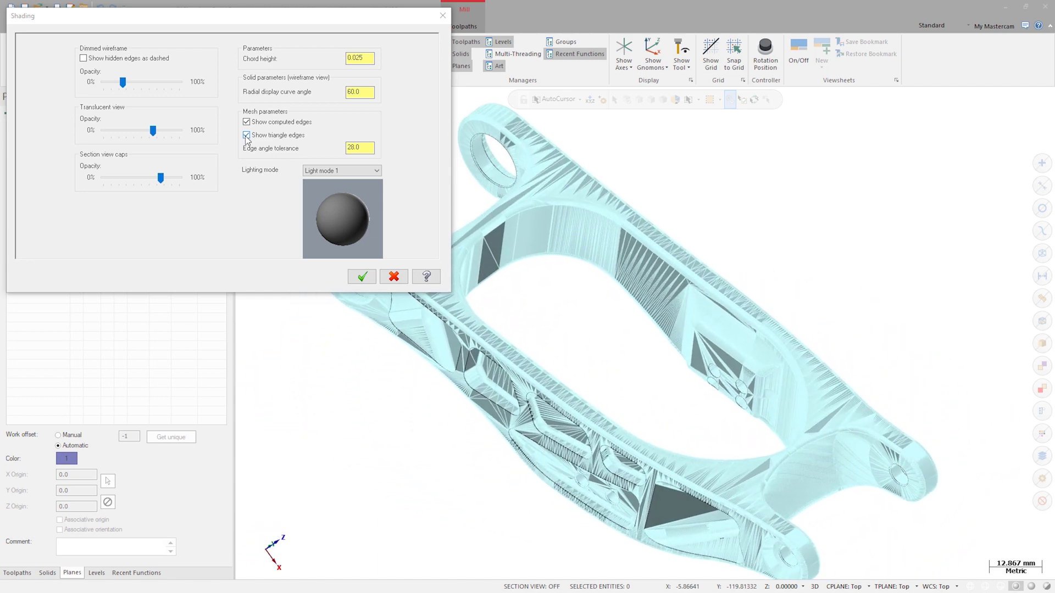
{"action": "left_click", "coordinate": [246, 135]}
{"action": "left_click", "coordinate": [361, 278]}
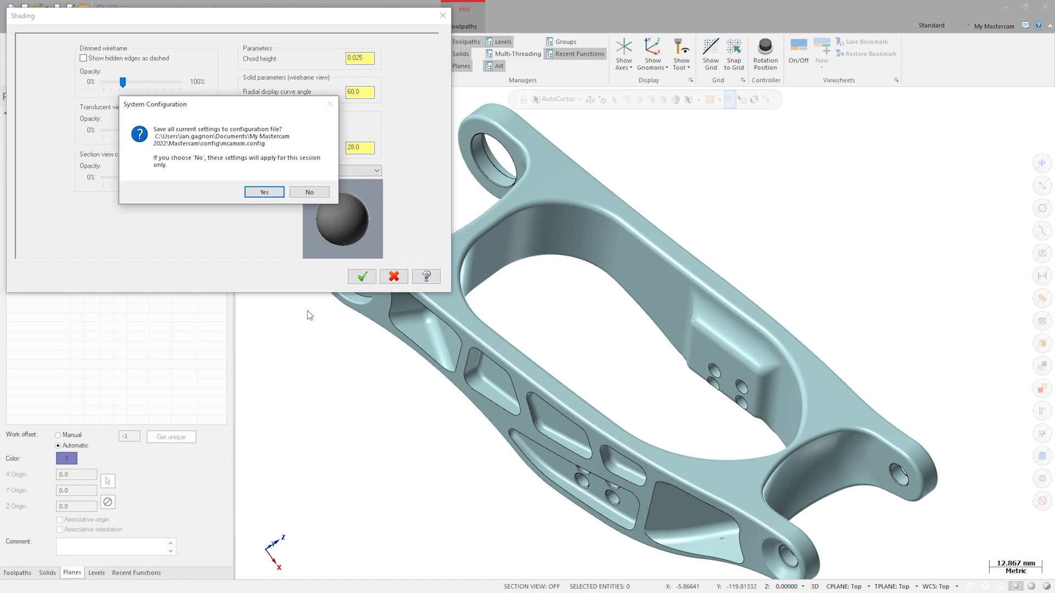
{"action": "left_click", "coordinate": [309, 192]}
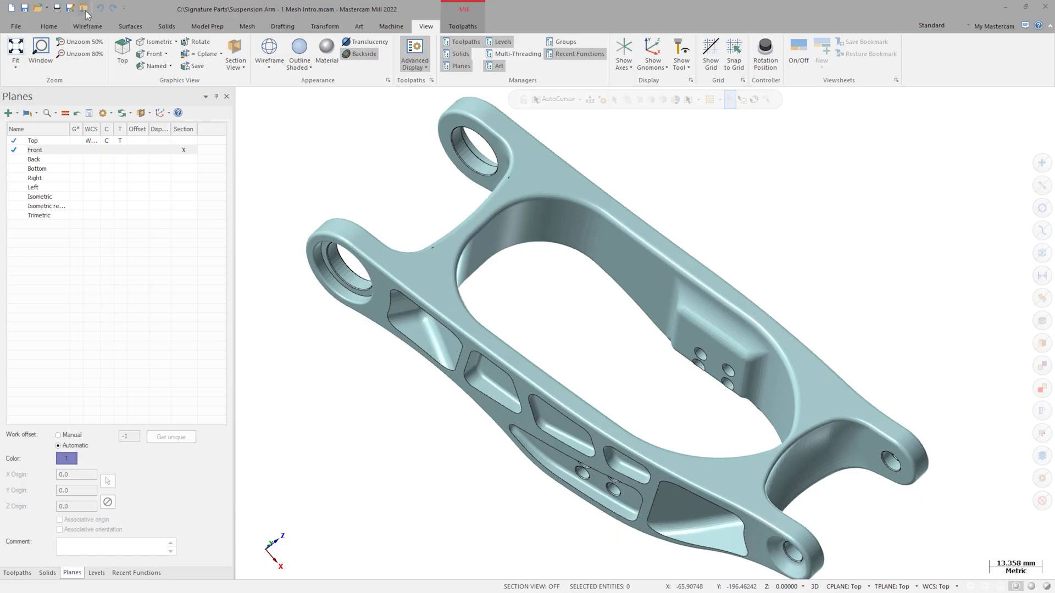
Start a rectangular bounding box around the suspension arm mesh and set its orientation to Auto.
{"action": "left_click", "coordinate": [87, 26]}
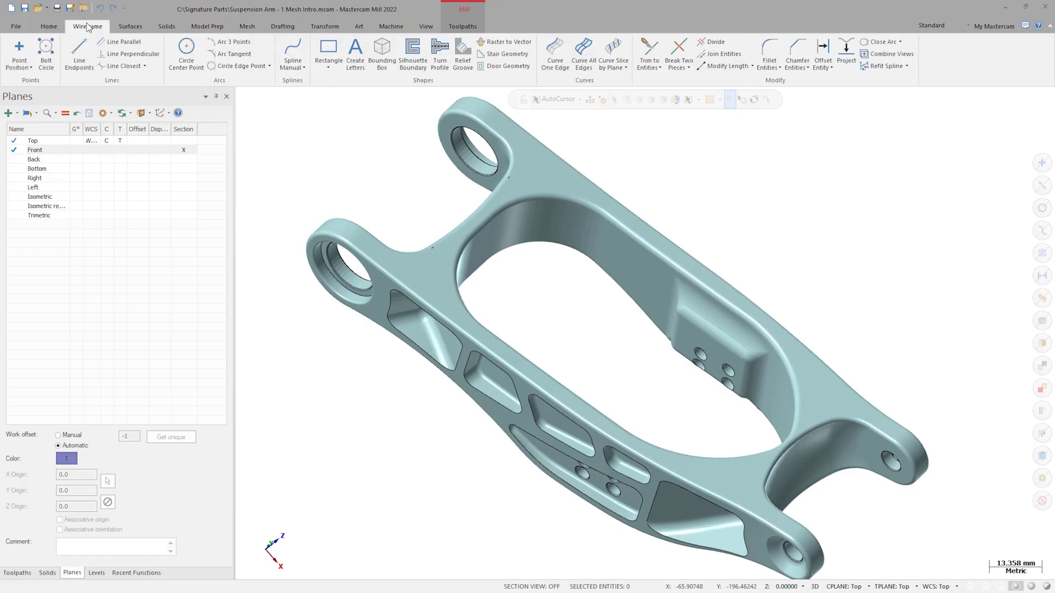
{"action": "left_click", "coordinate": [380, 51]}
{"action": "left_click", "coordinate": [469, 127]}
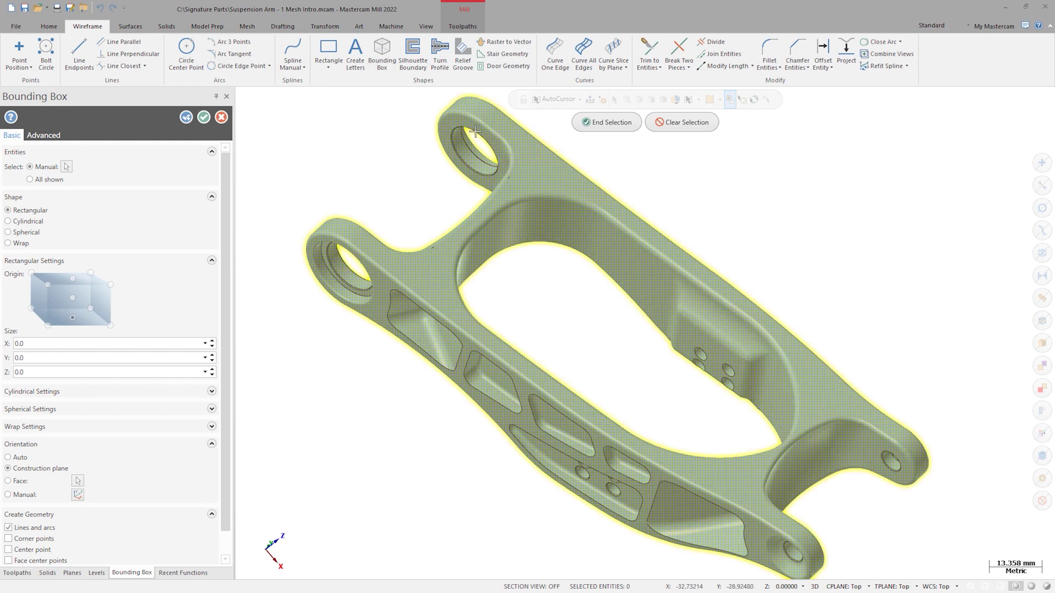
{"action": "key", "text": "Return"}
{"action": "left_click", "coordinate": [19, 455]}
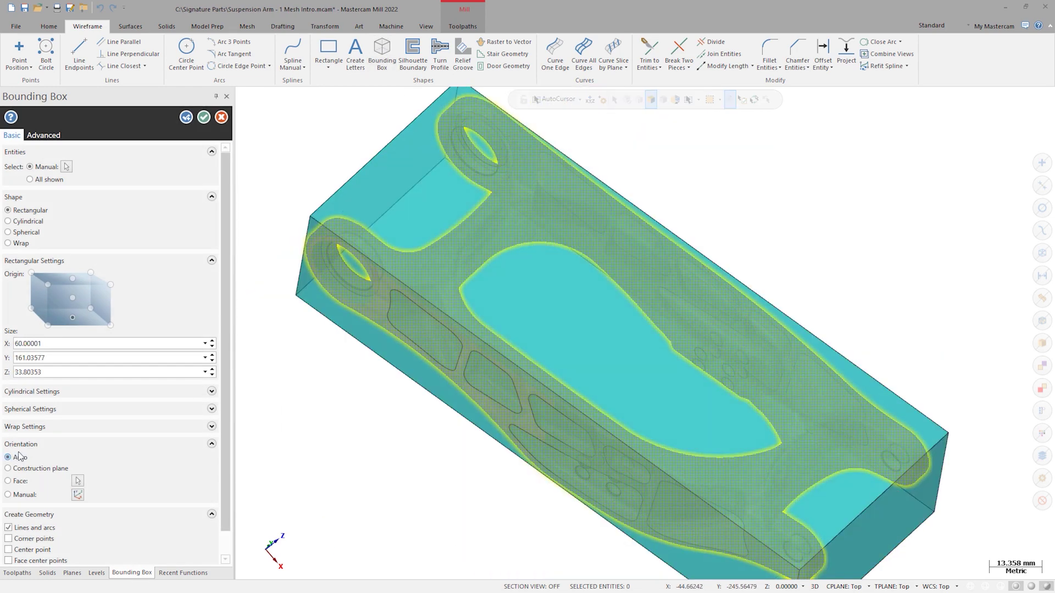
Enable tool plane creation for the bounding box, name the plane Arm Plane, and create the box.
{"action": "left_click", "coordinate": [44, 135]}
{"action": "left_click", "coordinate": [34, 154]}
{"action": "left_click", "coordinate": [46, 166]}
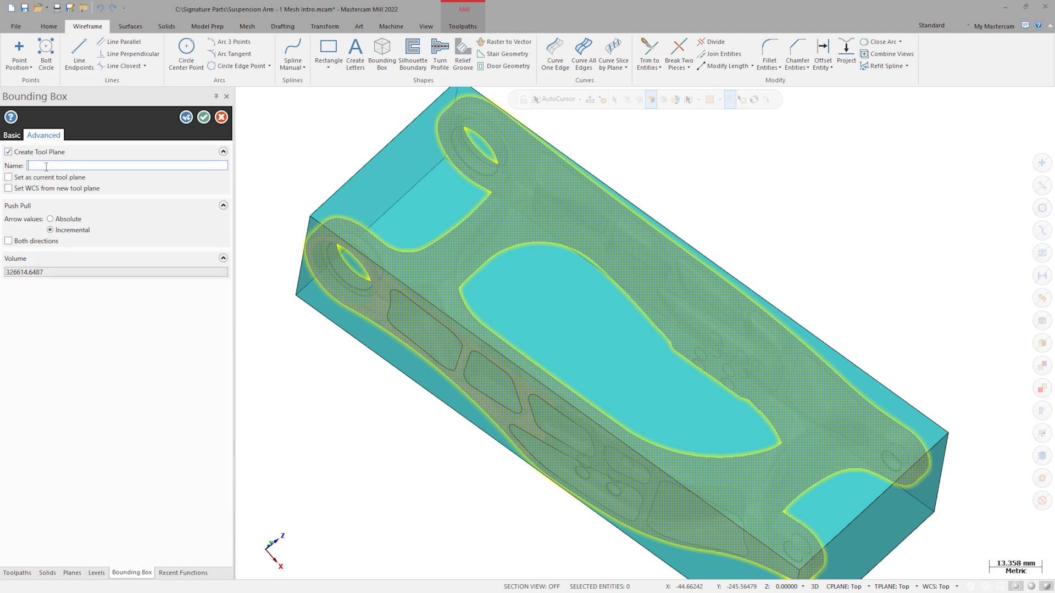
{"action": "type", "text": "Arm Plane"}
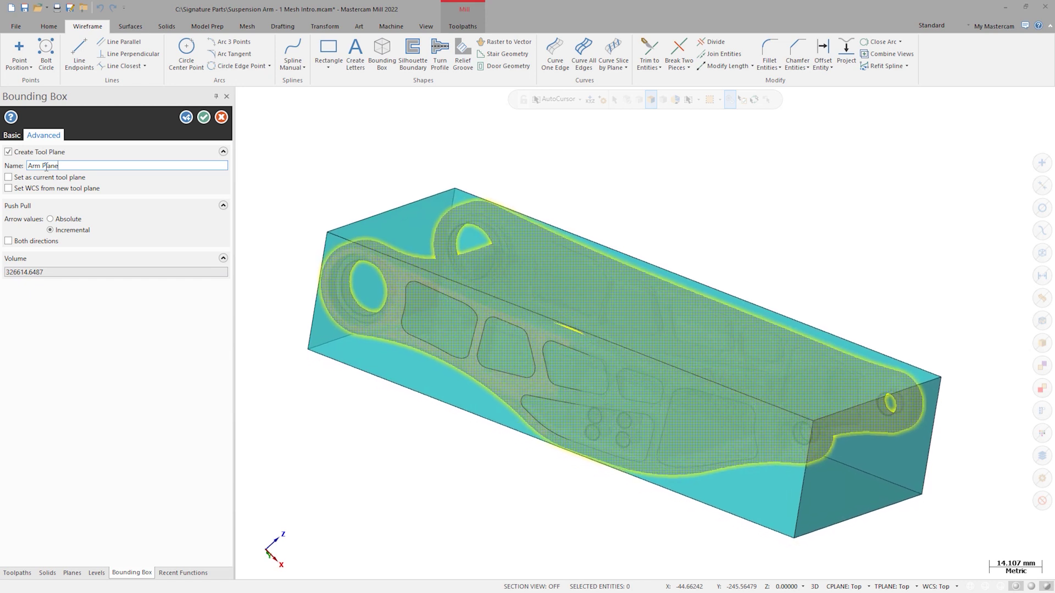
{"action": "left_click", "coordinate": [11, 135]}
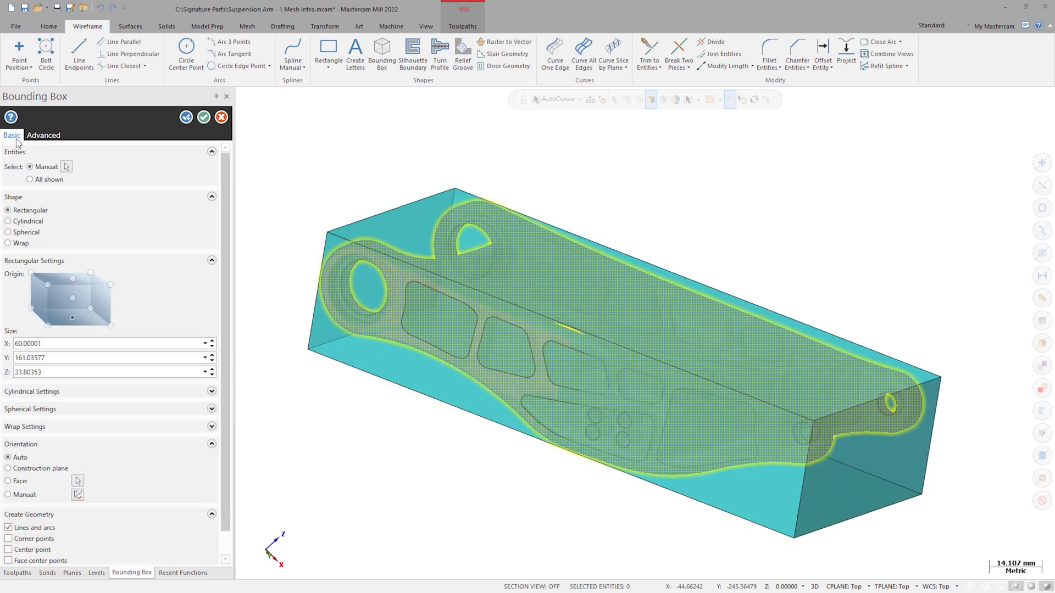
{"action": "left_click", "coordinate": [202, 116]}
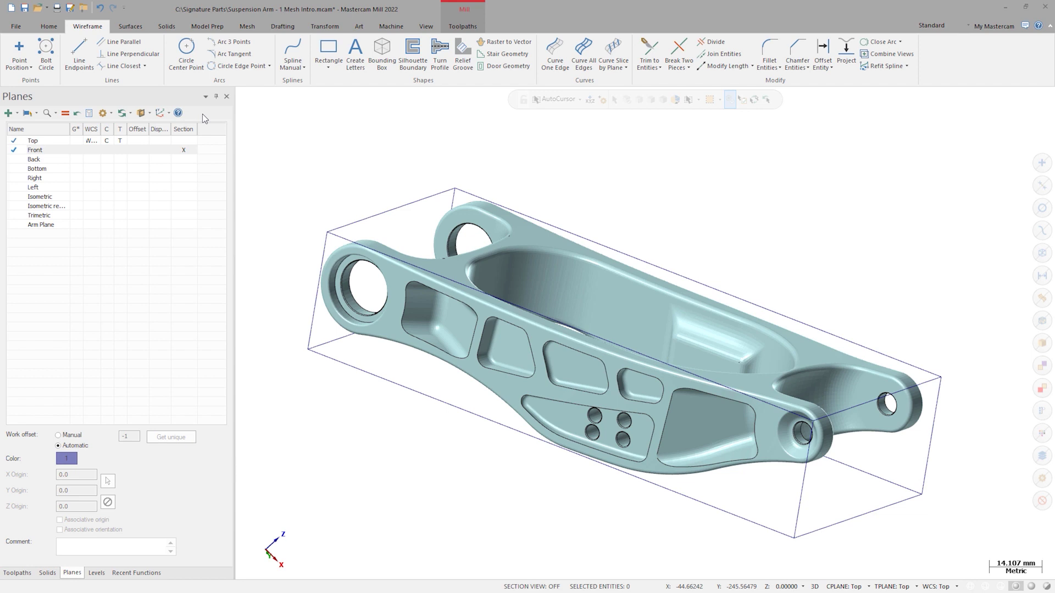
Display the Arm Plane on the part and delete all of the bounding box's wireframe lines.
{"action": "left_click", "coordinate": [78, 225]}
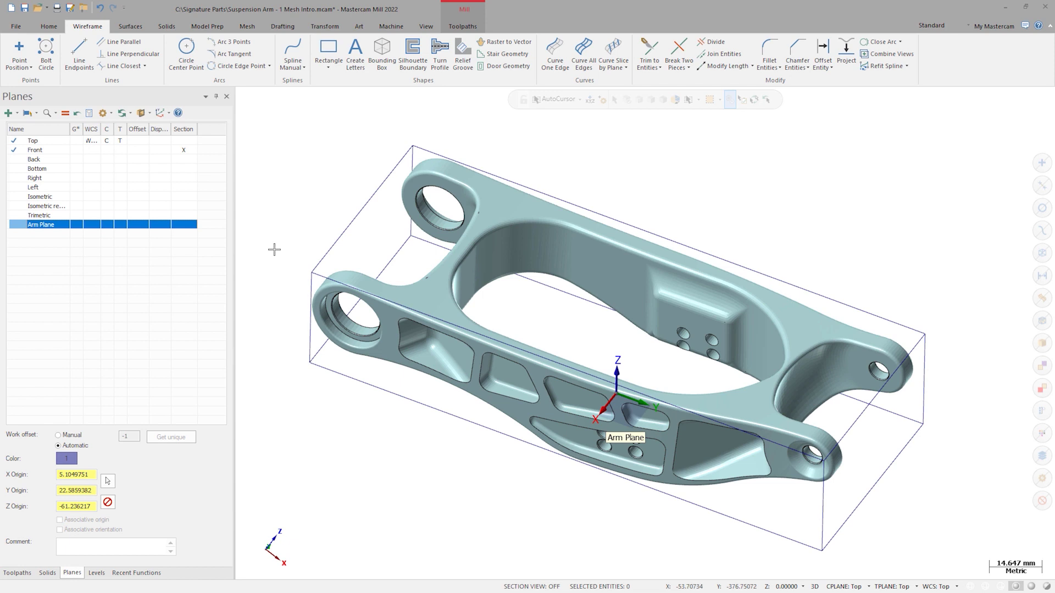
{"action": "left_click", "coordinate": [1038, 252]}
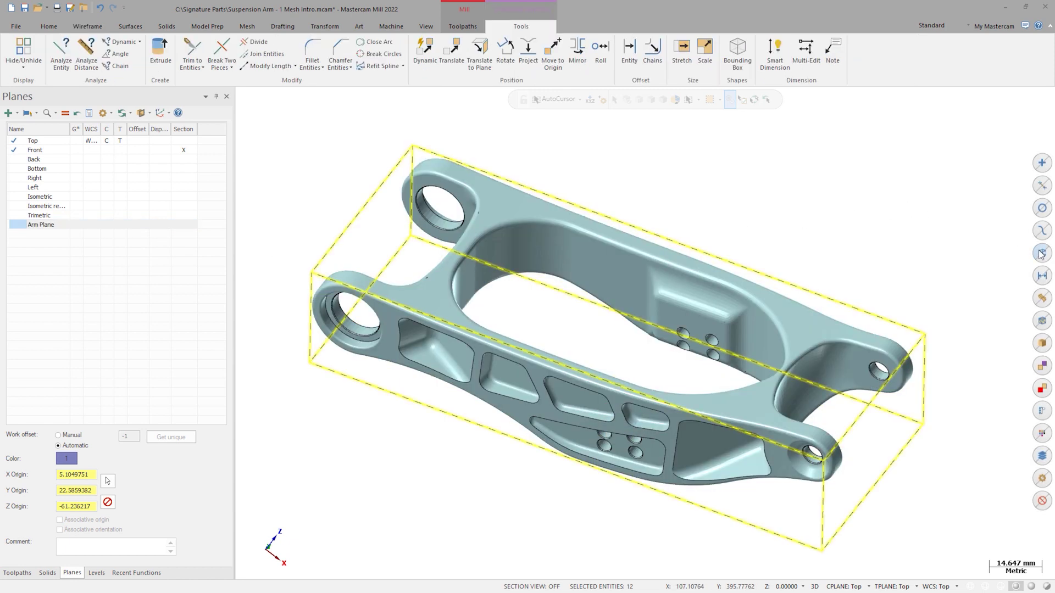
{"action": "key", "text": "Delete"}
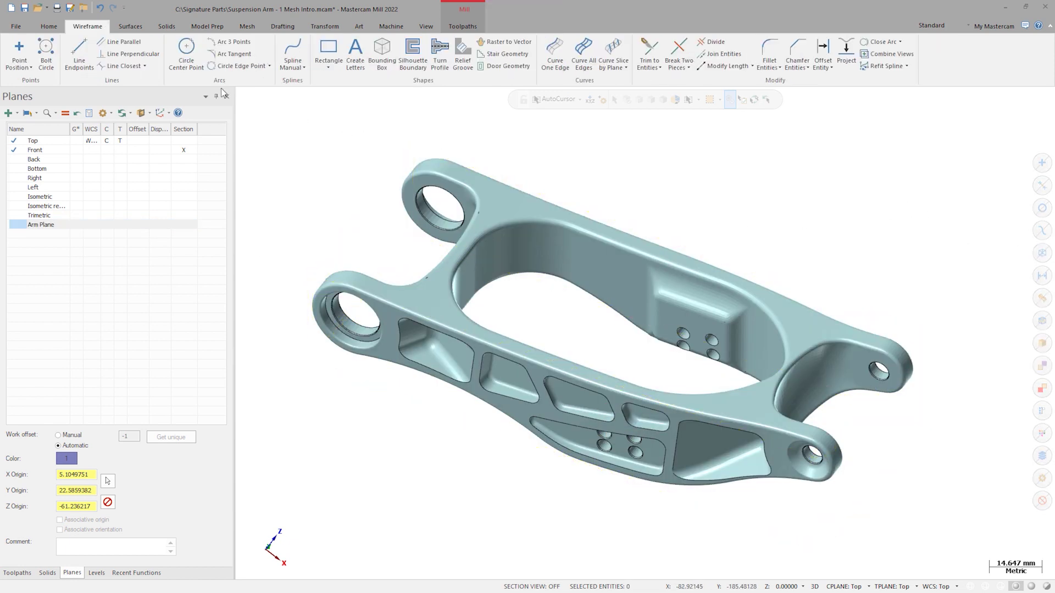
Explode the arm mesh into separate mesh bodies as a copy with flatness 3.5, previewing before accepting.
{"action": "left_click", "coordinate": [247, 26]}
{"action": "left_click", "coordinate": [290, 55]}
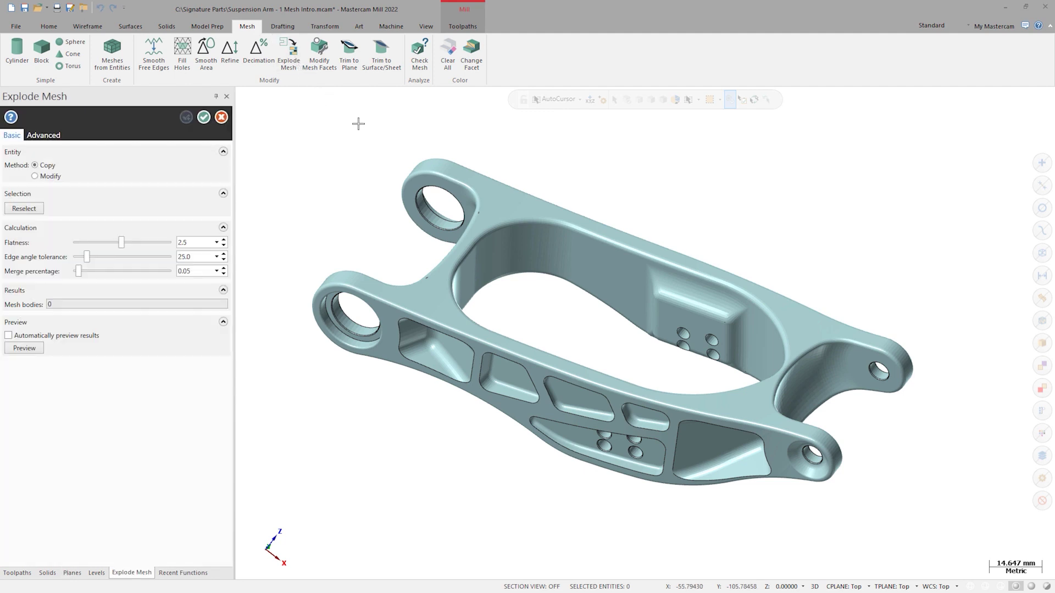
{"action": "left_click", "coordinate": [428, 175]}
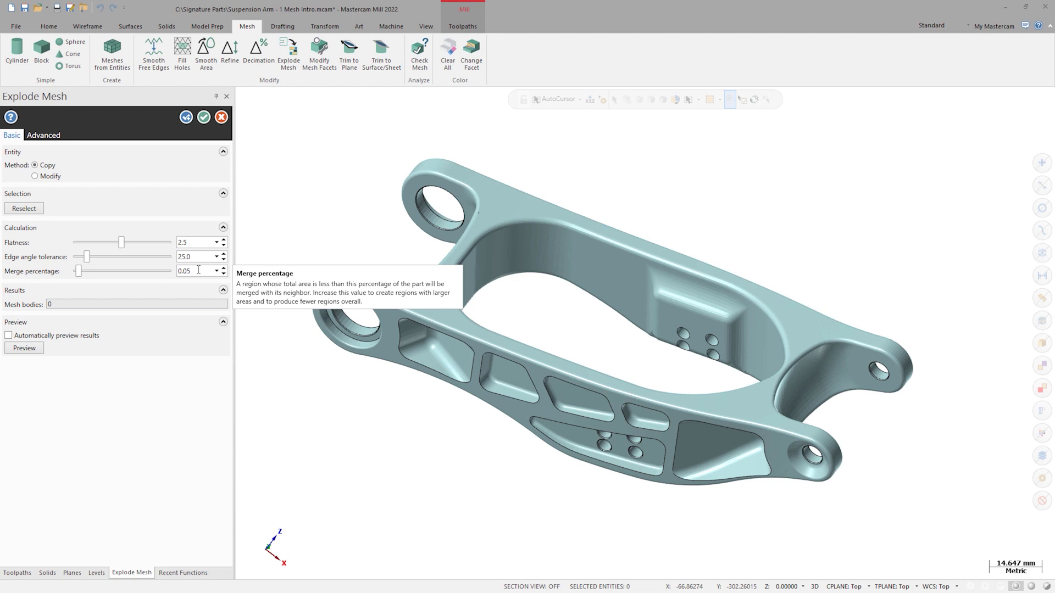
{"action": "left_click_drag", "start_coordinate": [194, 242], "coordinate": [174, 243]}
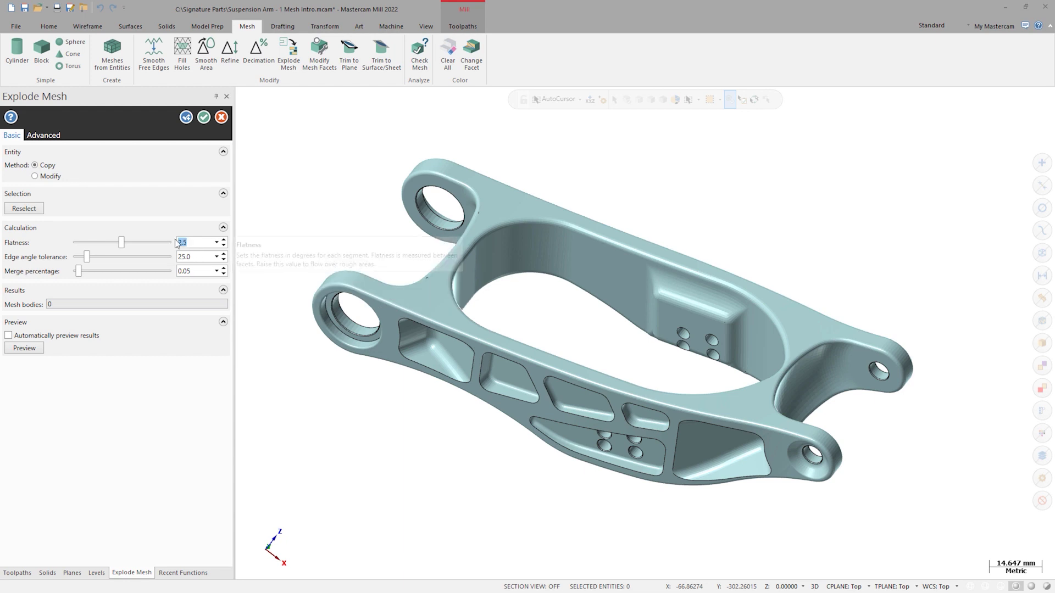
{"action": "type", "text": "3.5"}
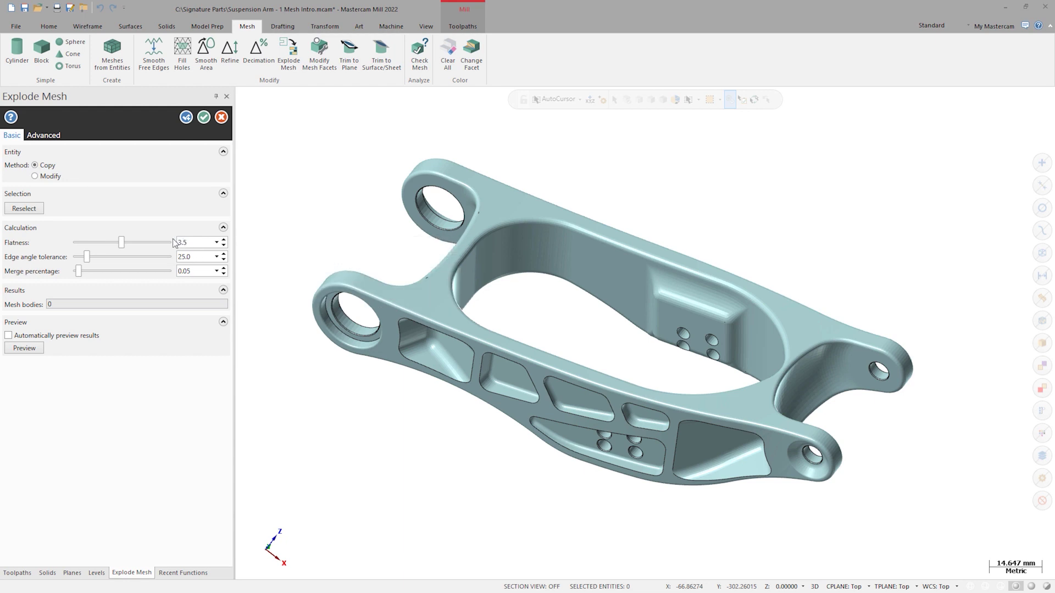
{"action": "key", "text": "Tab"}
{"action": "key", "text": "Tab"}
{"action": "key", "text": "Return"}
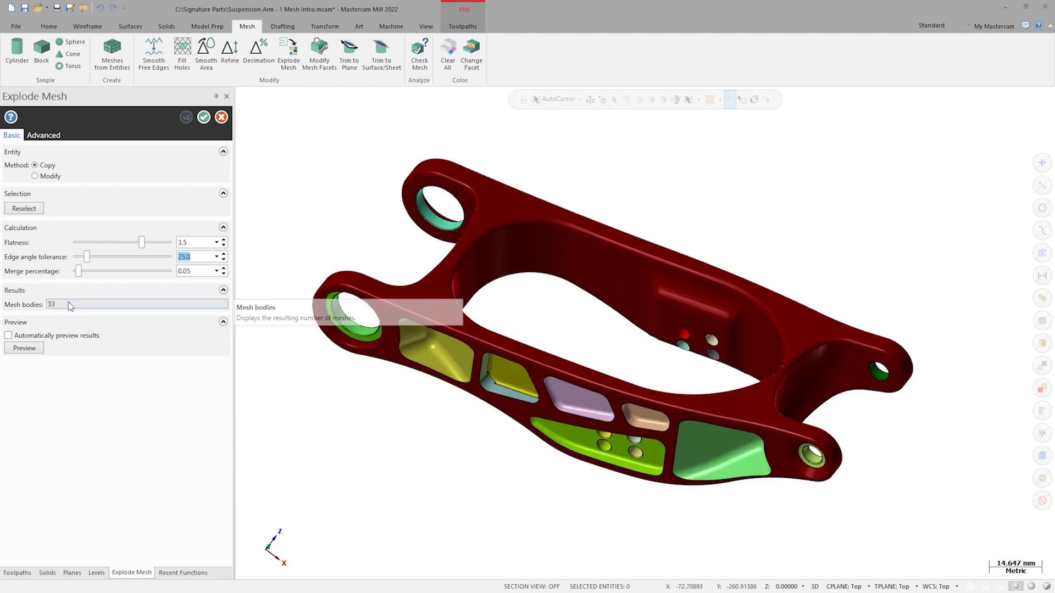
{"action": "left_click", "coordinate": [203, 117]}
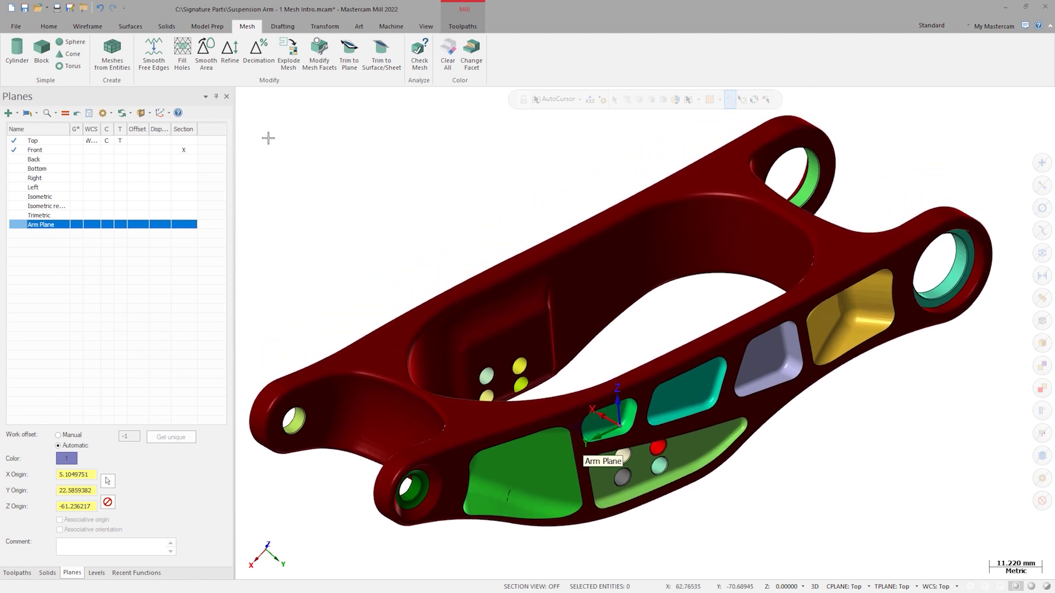
Start a 3D Equal Scallop toolpath and select the four upper pockets along the arm's side as machining geometry.
{"action": "left_click", "coordinate": [462, 26]}
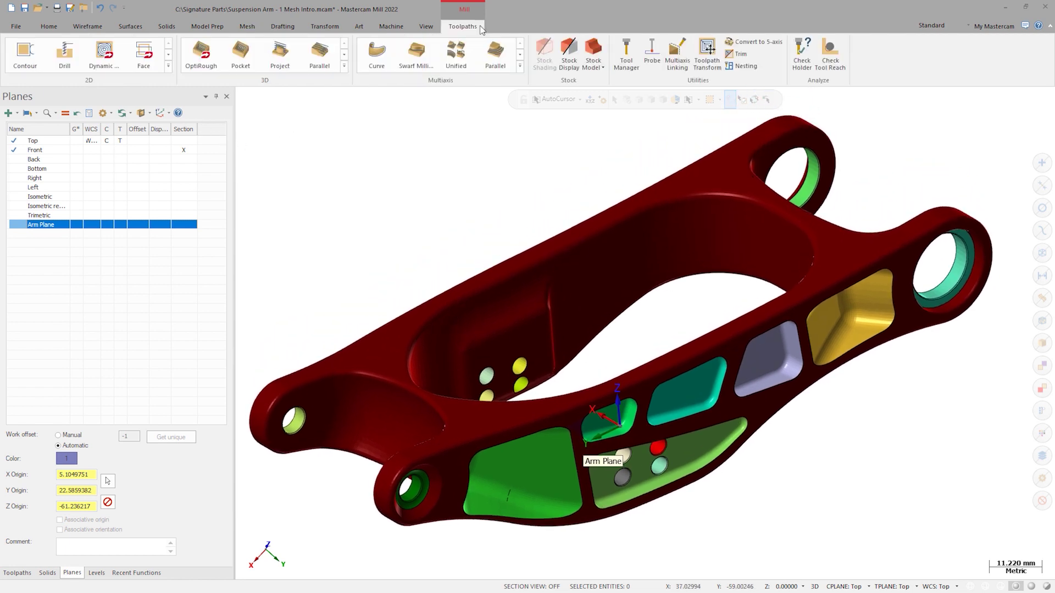
{"action": "left_click", "coordinate": [342, 68]}
{"action": "left_click", "coordinate": [286, 138]}
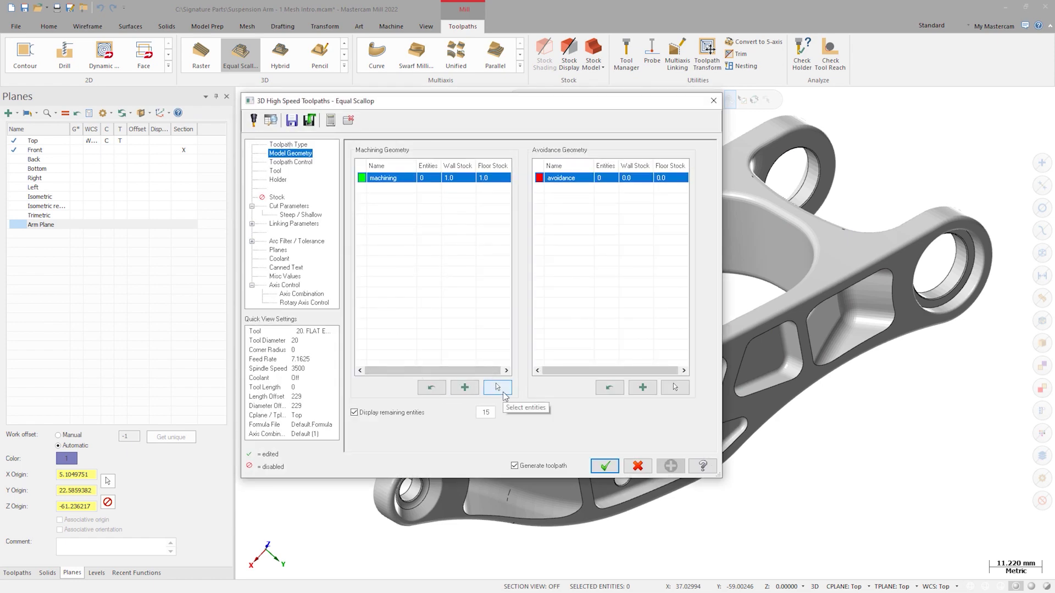
{"action": "left_click", "coordinate": [502, 392]}
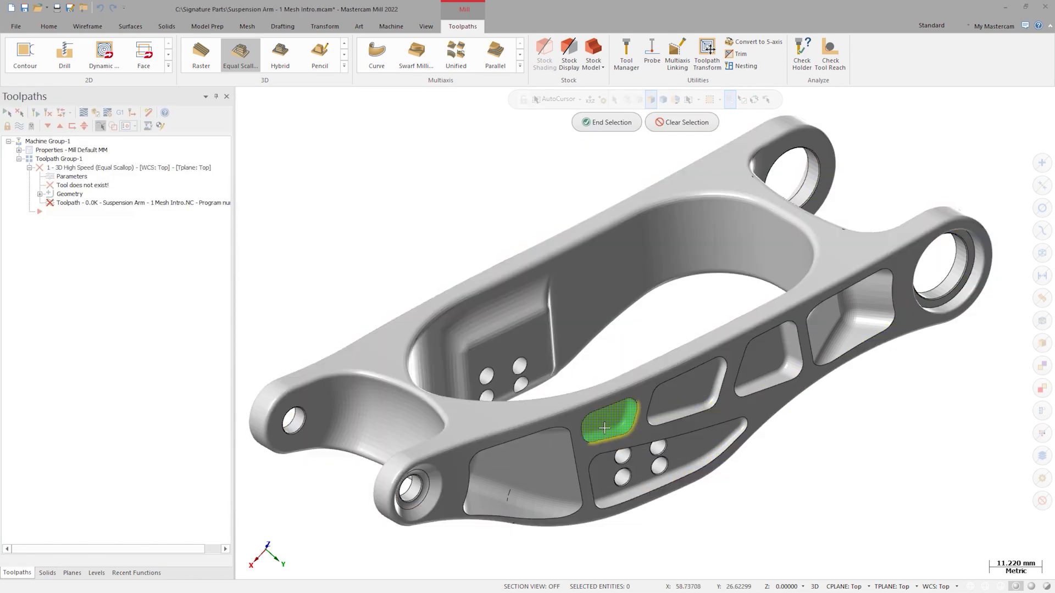
{"action": "left_click", "coordinate": [678, 405]}
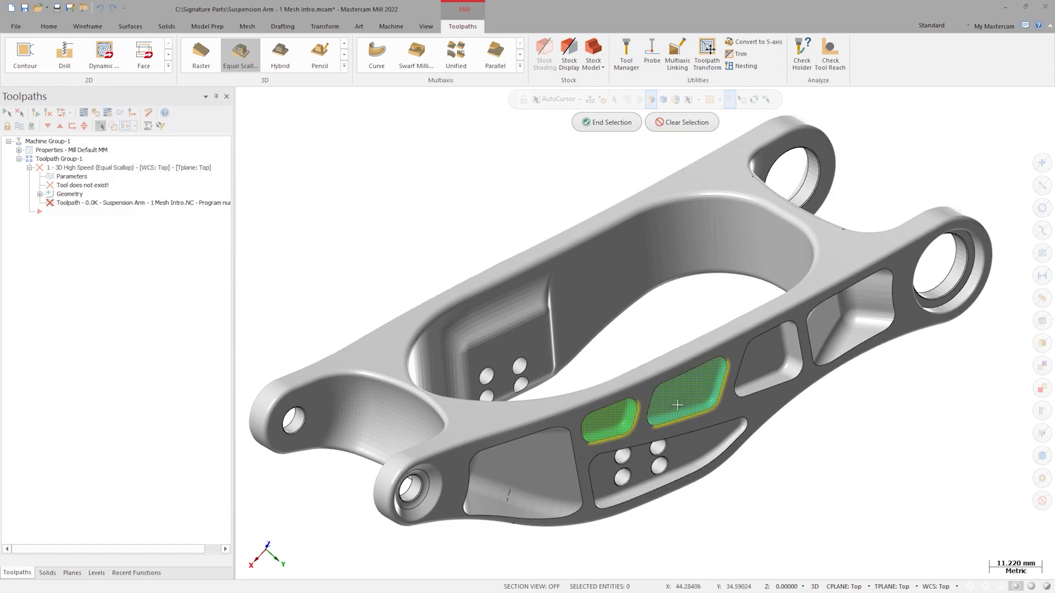
{"action": "left_click", "coordinate": [835, 327]}
{"action": "left_click", "coordinate": [608, 123]}
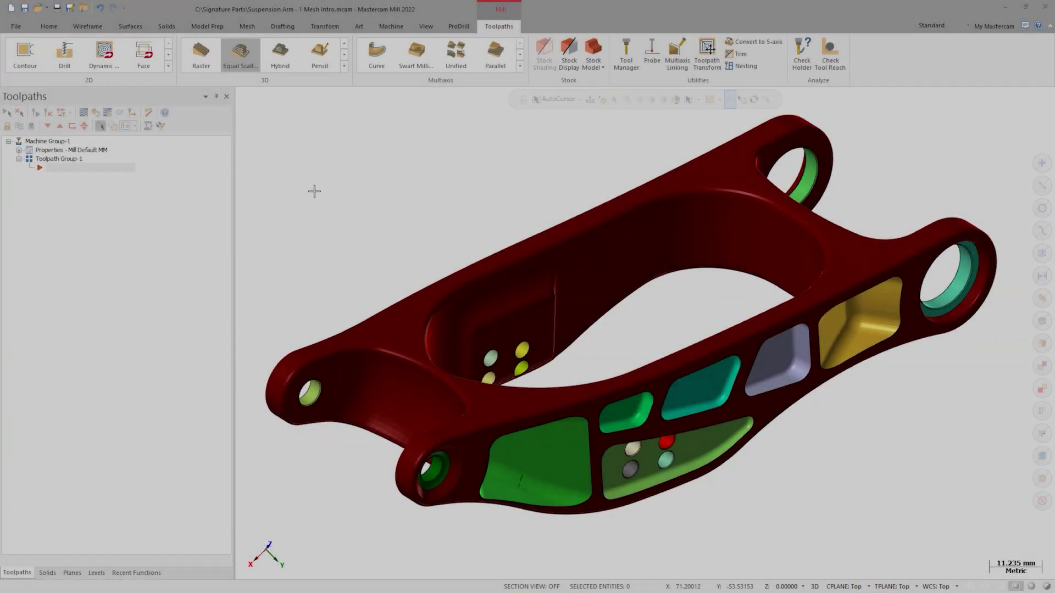
Create curves on all edges of the exploded arm meshes.
{"action": "left_click", "coordinate": [87, 27]}
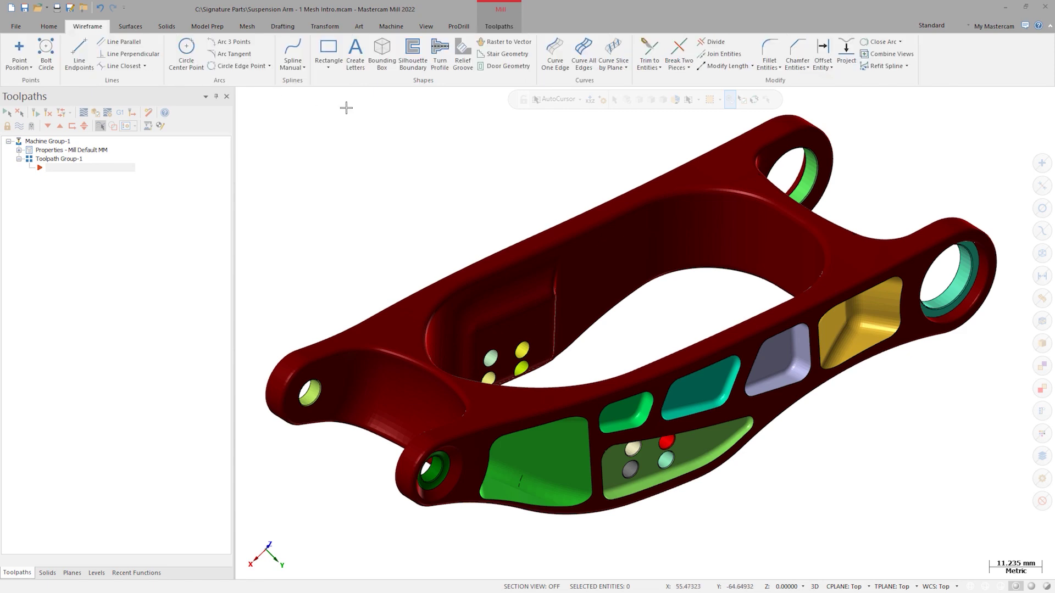
{"action": "left_click", "coordinate": [584, 61]}
{"action": "middle_click_drag", "start_coordinate": [549, 125], "coordinate": [442, 232]}
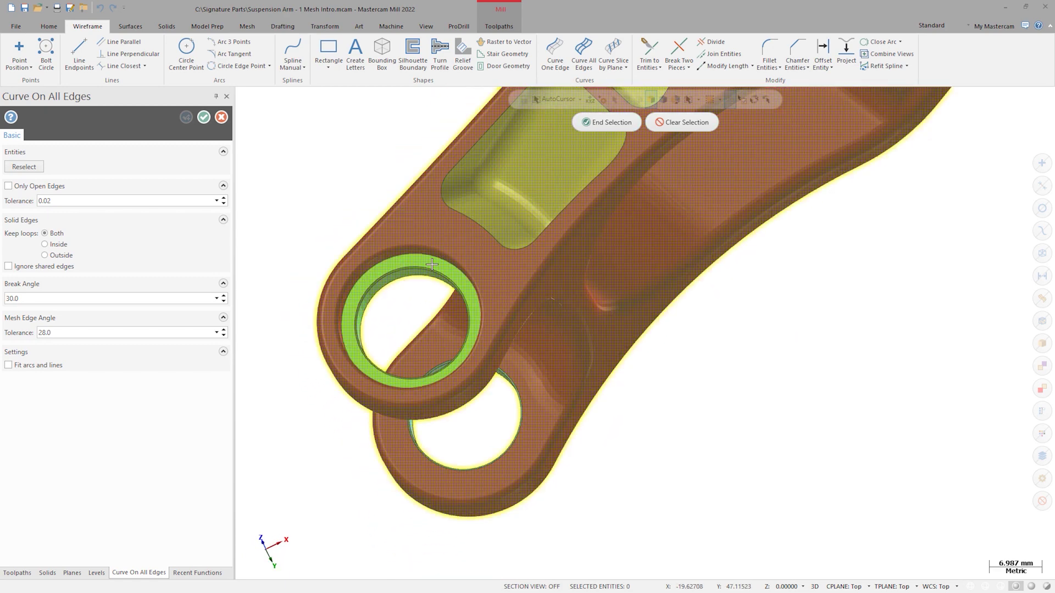
{"action": "left_click", "coordinate": [616, 123]}
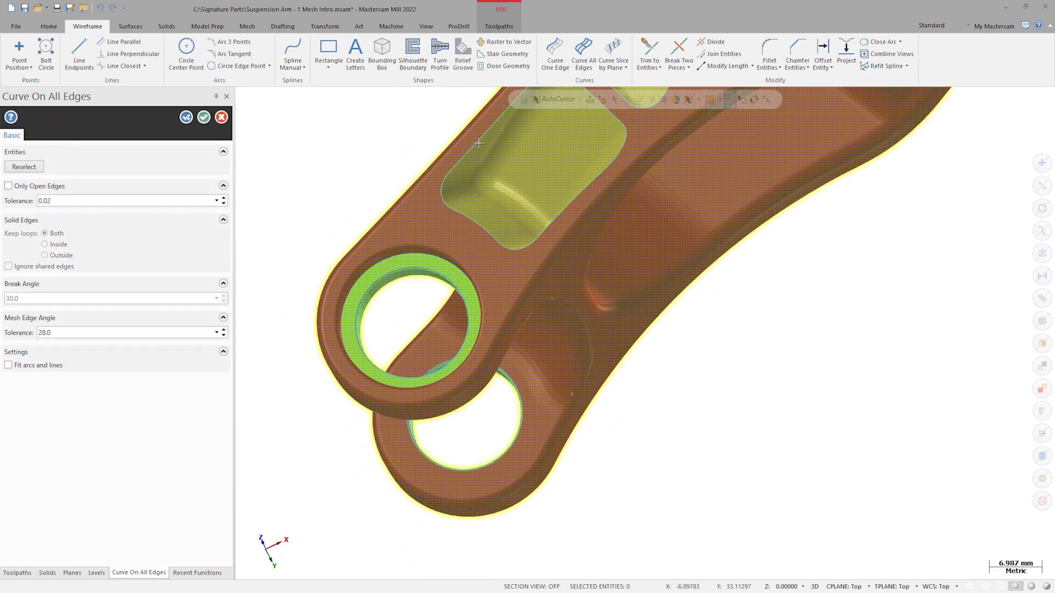
{"action": "left_click", "coordinate": [204, 117]}
Start a 2D Dynamic Mill toolpath and chain the edge curves of the arm's two large bores as machining regions.
{"action": "scroll", "coordinate": [263, 160], "scroll_direction": "up", "scroll_amount": 2}
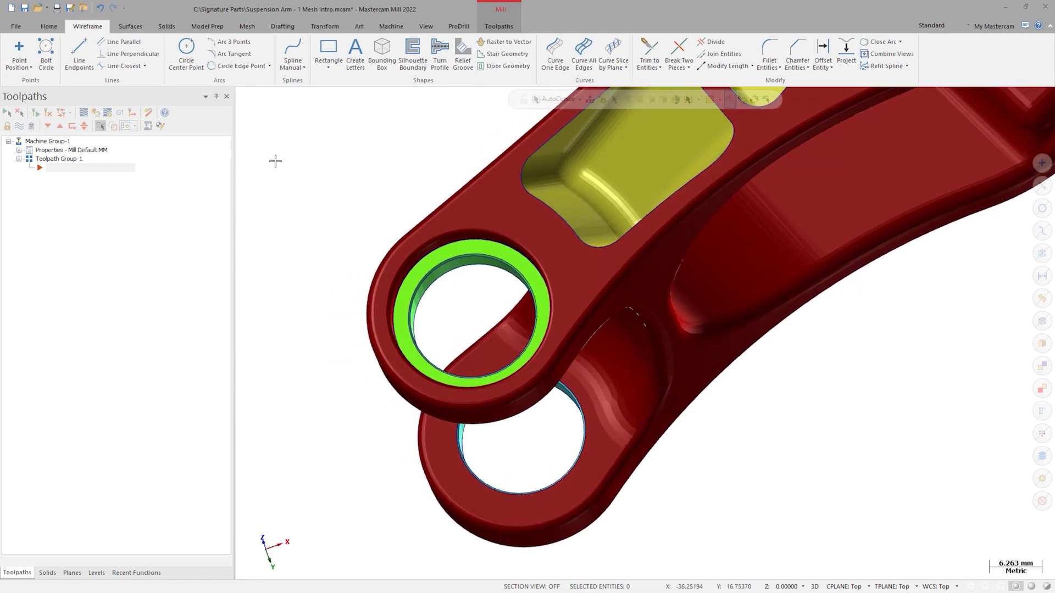
{"action": "scroll", "coordinate": [276, 161], "scroll_direction": "up", "scroll_amount": 2}
{"action": "left_click", "coordinate": [516, 26]}
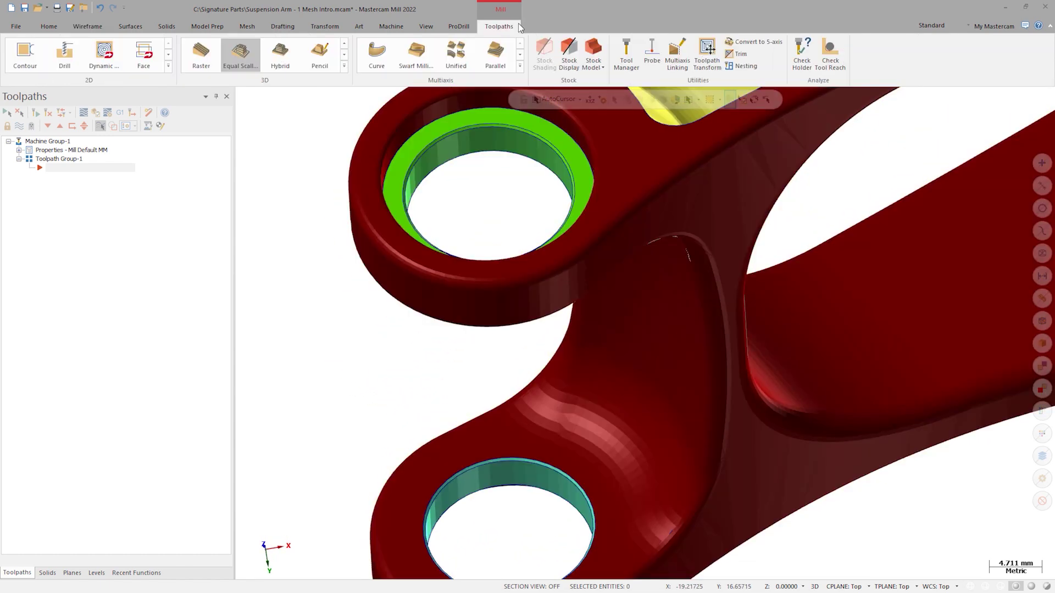
{"action": "left_click", "coordinate": [105, 56]}
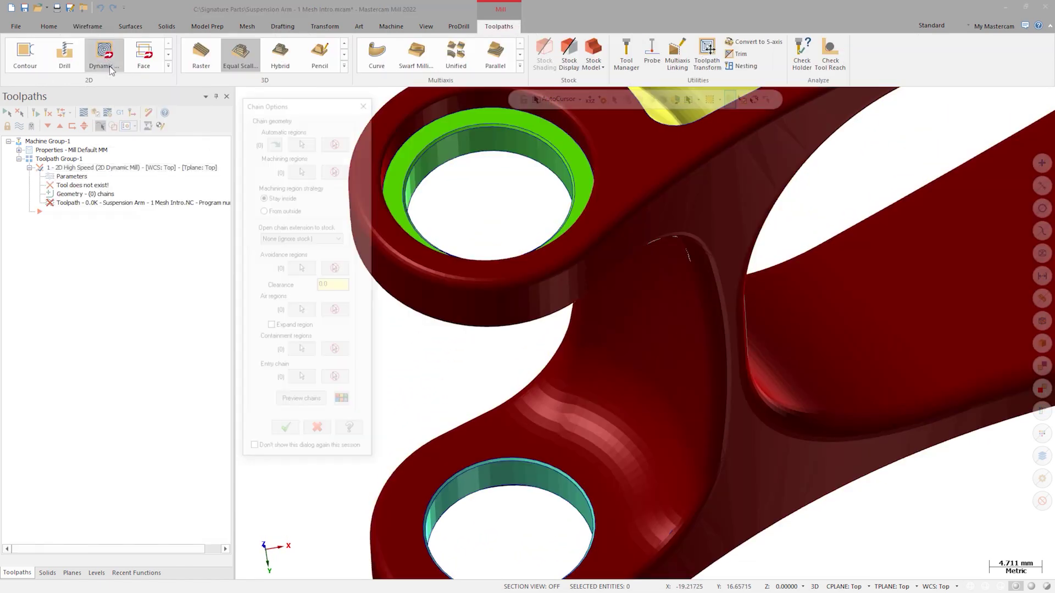
{"action": "left_click", "coordinate": [302, 169]}
{"action": "left_click", "coordinate": [381, 189]}
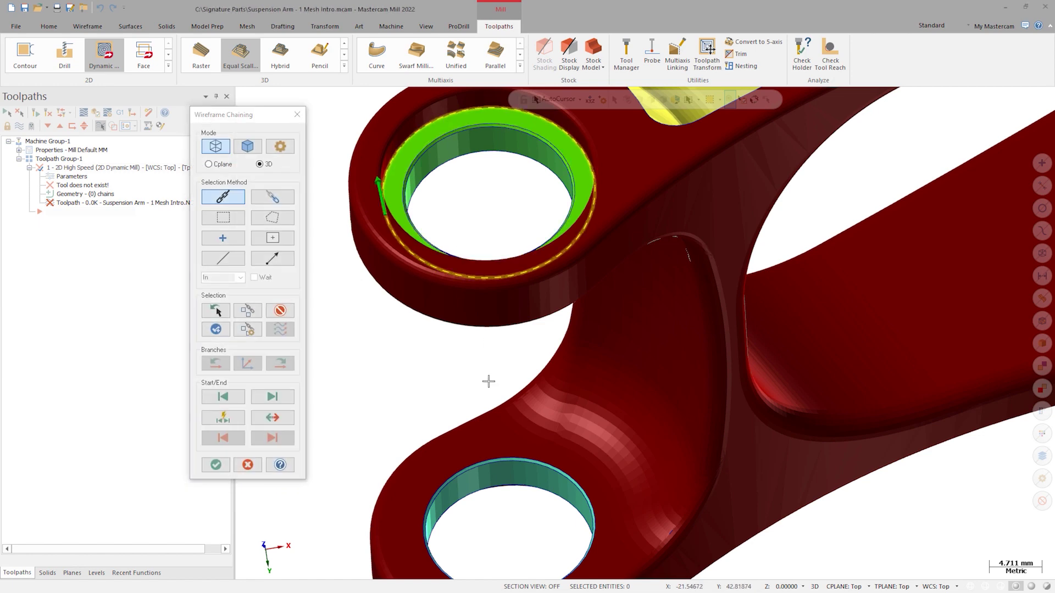
{"action": "left_click", "coordinate": [552, 468]}
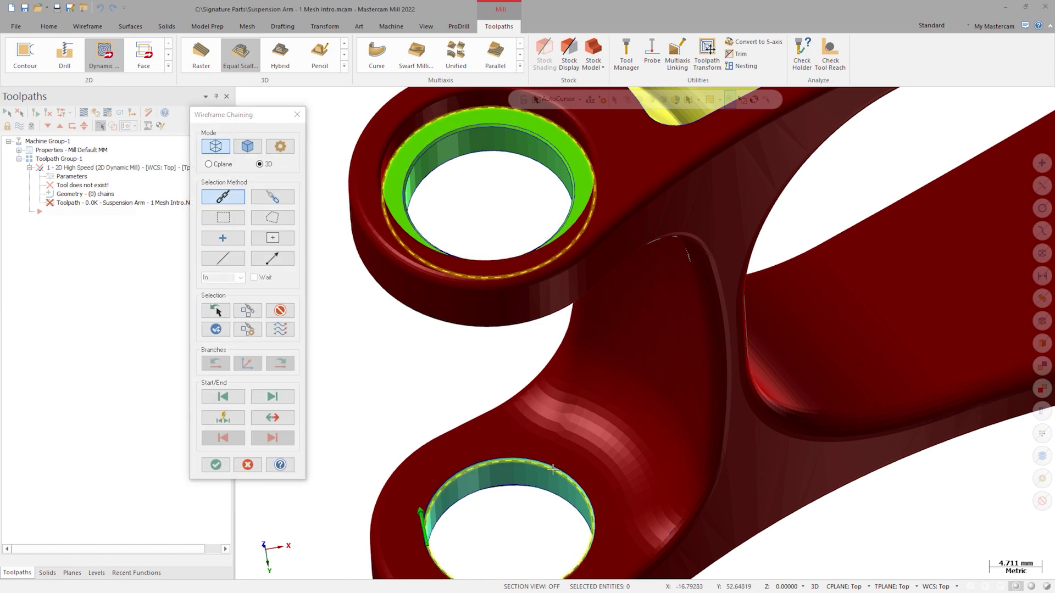
{"action": "scroll", "coordinate": [553, 469], "scroll_direction": "down", "scroll_amount": 3}
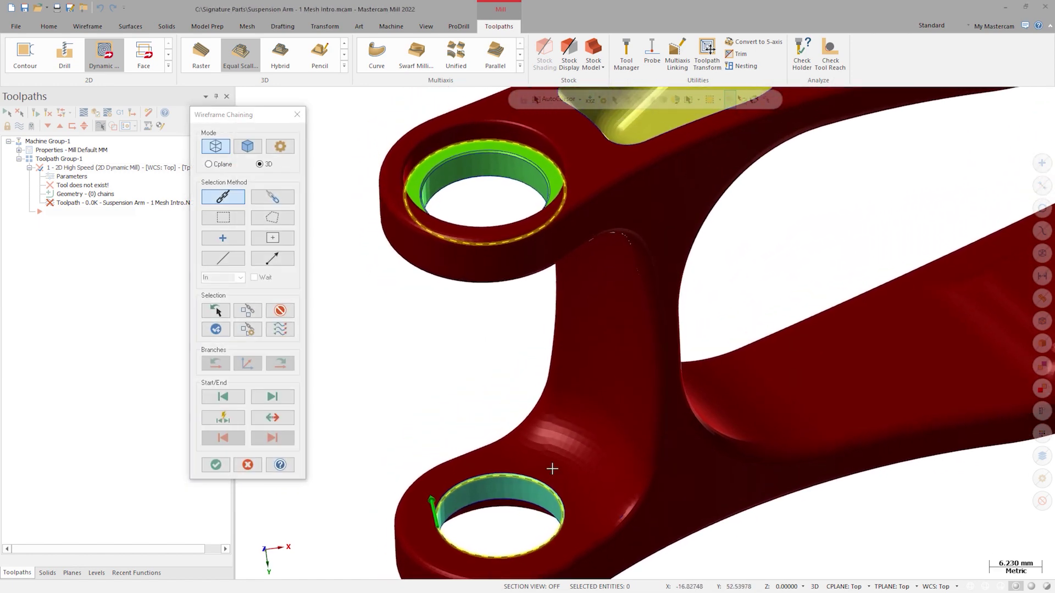